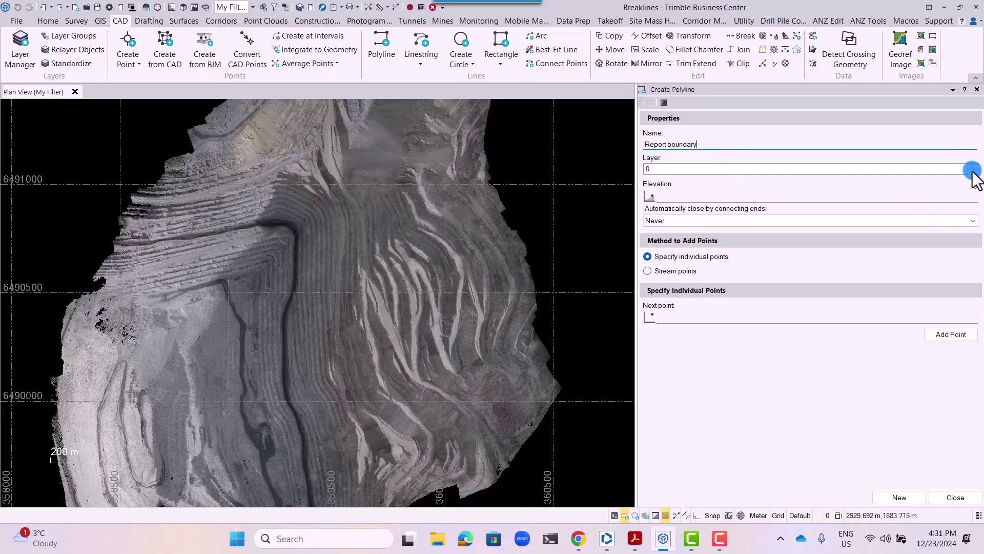
Create a new layer named Report boundary for the polyline, leaving its color and line style at the defaults.
{"action": "left_click", "coordinate": [973, 170]}
{"action": "left_click", "coordinate": [734, 197]}
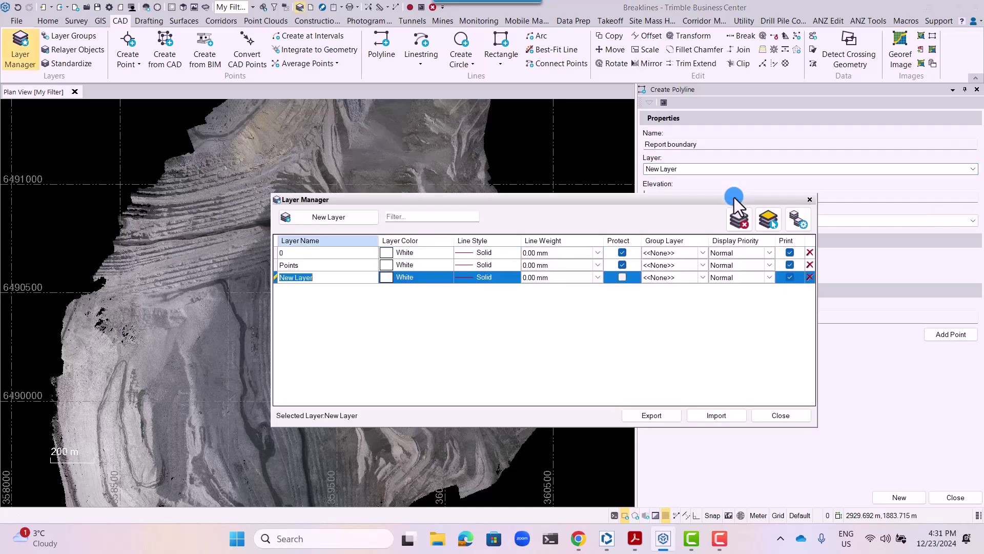
{"action": "type", "text": "Report boundary"}
{"action": "left_click", "coordinate": [787, 419]}
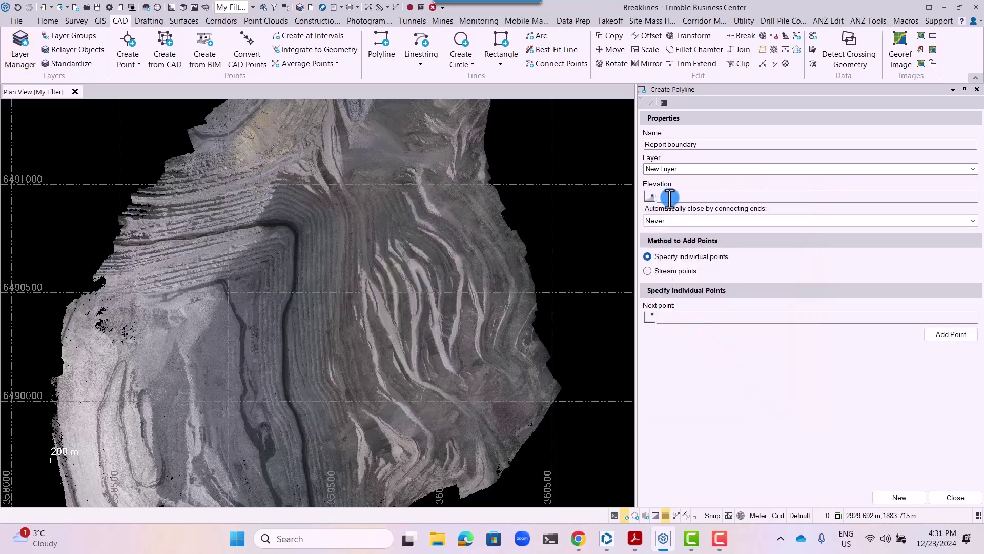
Draw a closed four-sided boundary polyline, about 268 m by 190 m, over the parallel benches just east of the dark pit edge.
{"action": "left_click", "coordinate": [666, 316]}
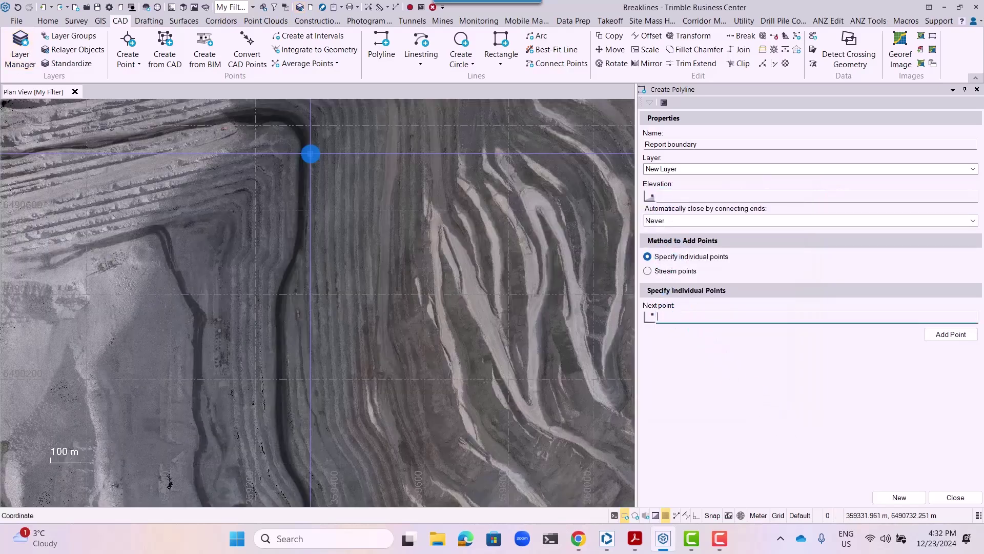
{"action": "left_click", "coordinate": [310, 153]}
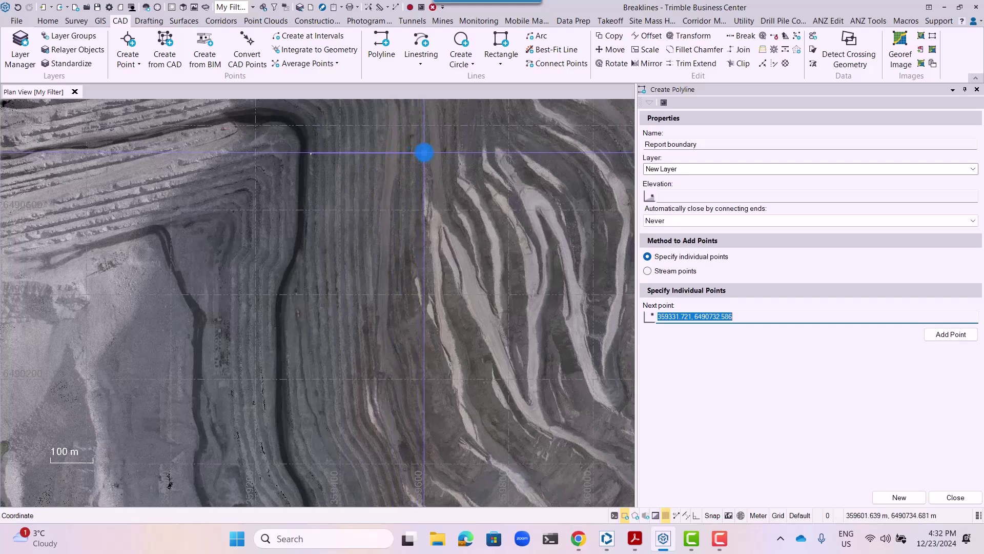
{"action": "left_click", "coordinate": [423, 152]}
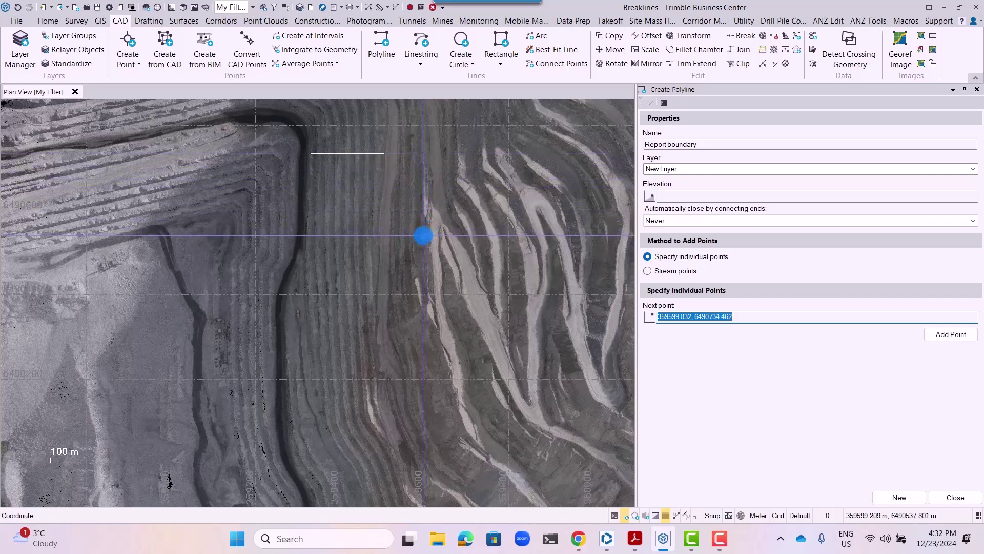
{"action": "left_click", "coordinate": [424, 235]}
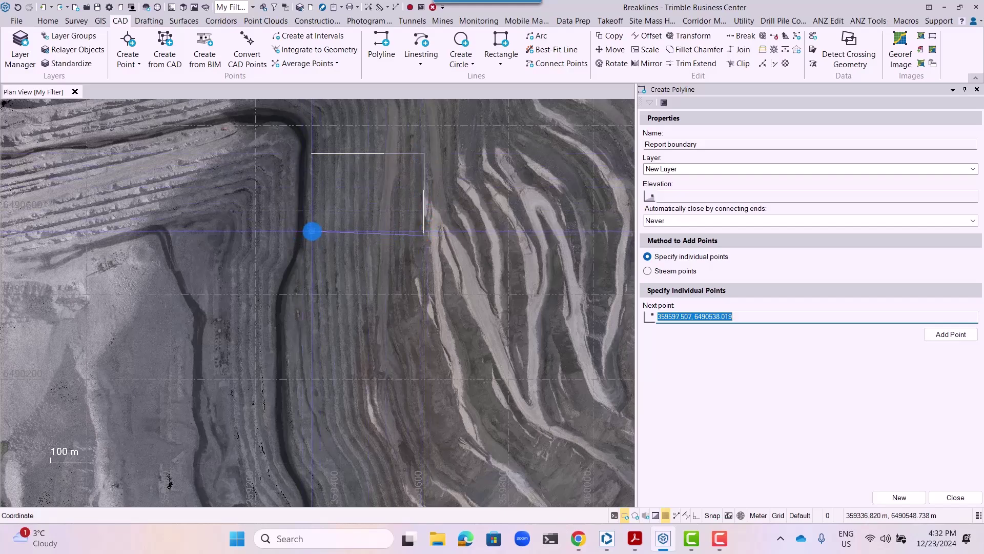
{"action": "left_click", "coordinate": [310, 231]}
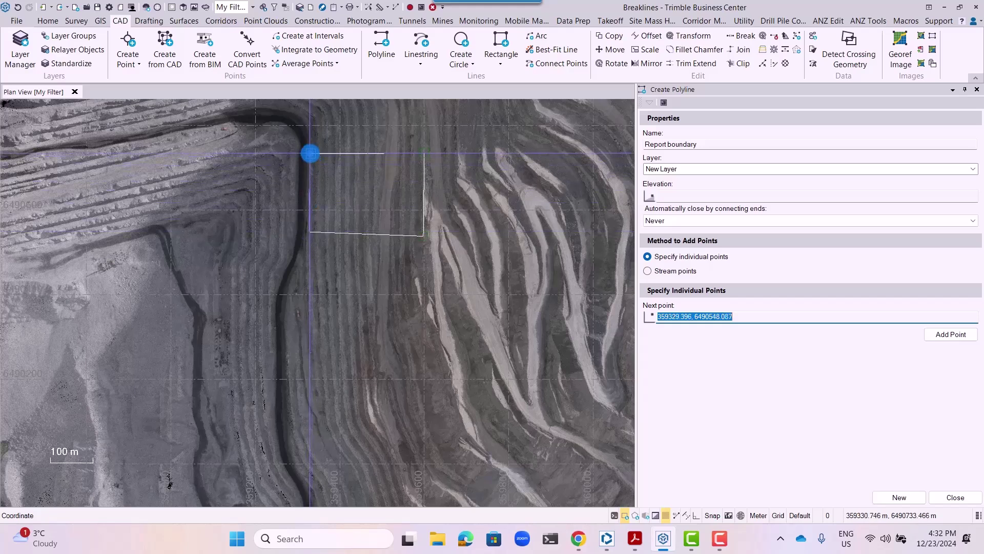
{"action": "left_click", "coordinate": [310, 154]}
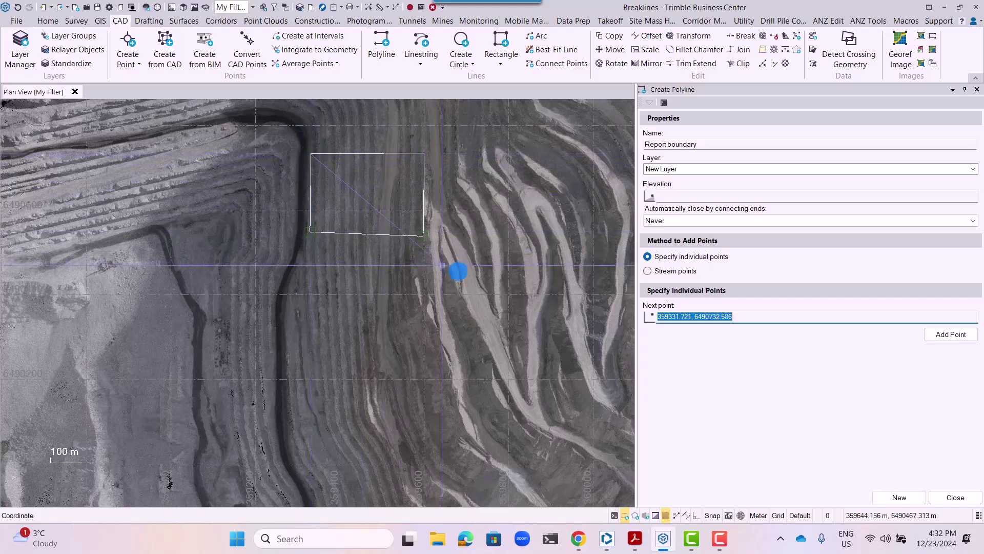
{"action": "key", "text": "Escape"}
{"action": "scroll", "coordinate": [451, 318], "scroll_direction": "up", "scroll_amount": 2}
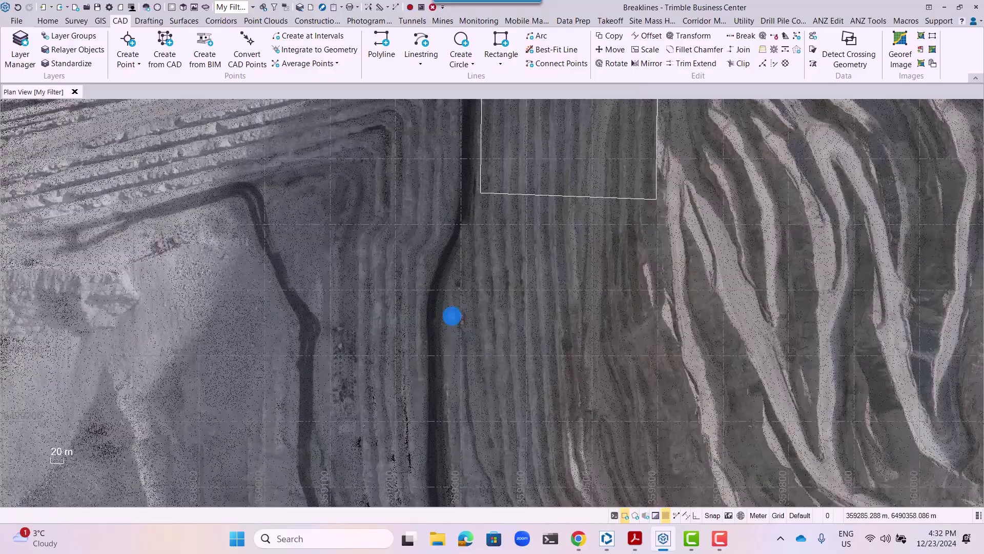
{"action": "scroll", "coordinate": [503, 248], "scroll_direction": "down", "scroll_amount": 5}
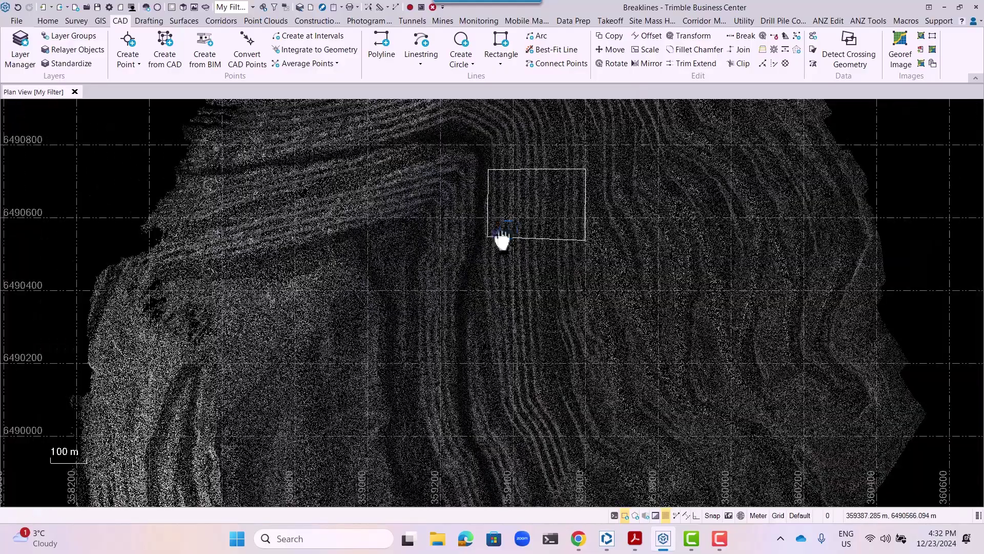
{"action": "middle_click_drag", "start_coordinate": [501, 237], "coordinate": [478, 284]}
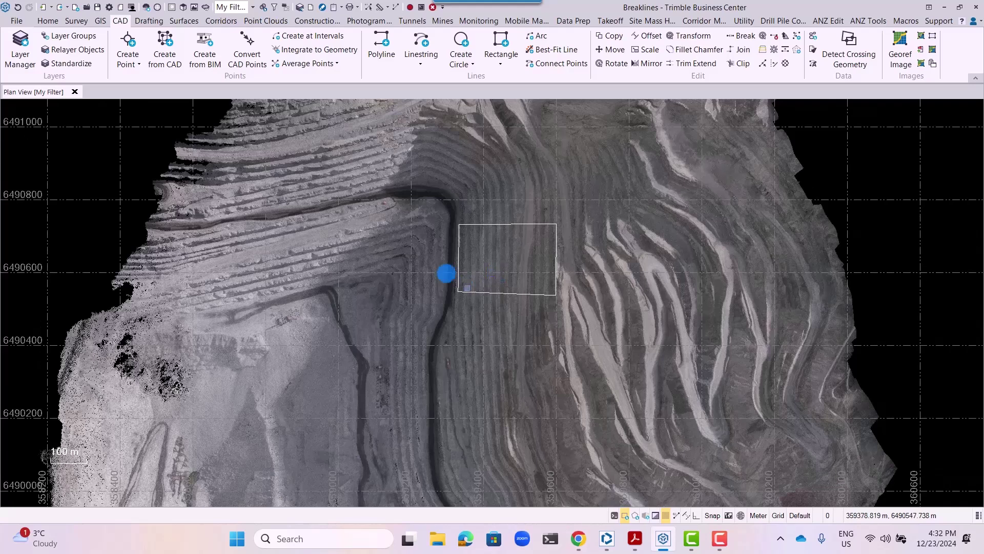
Start extracting mining breaklines, using the mine's point cloud region and the Report boundary polyline as the boundary.
{"action": "left_click", "coordinate": [440, 20]}
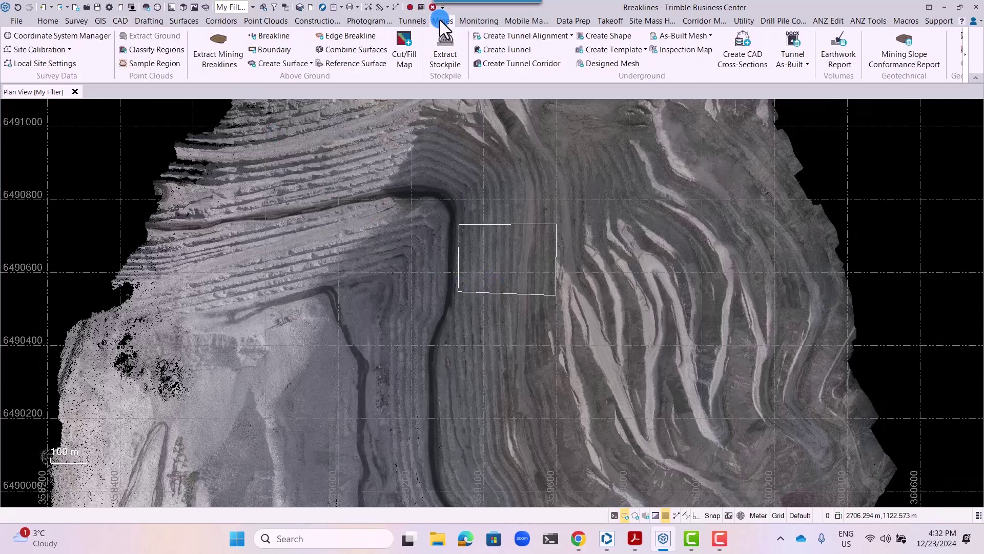
{"action": "left_click", "coordinate": [217, 49]}
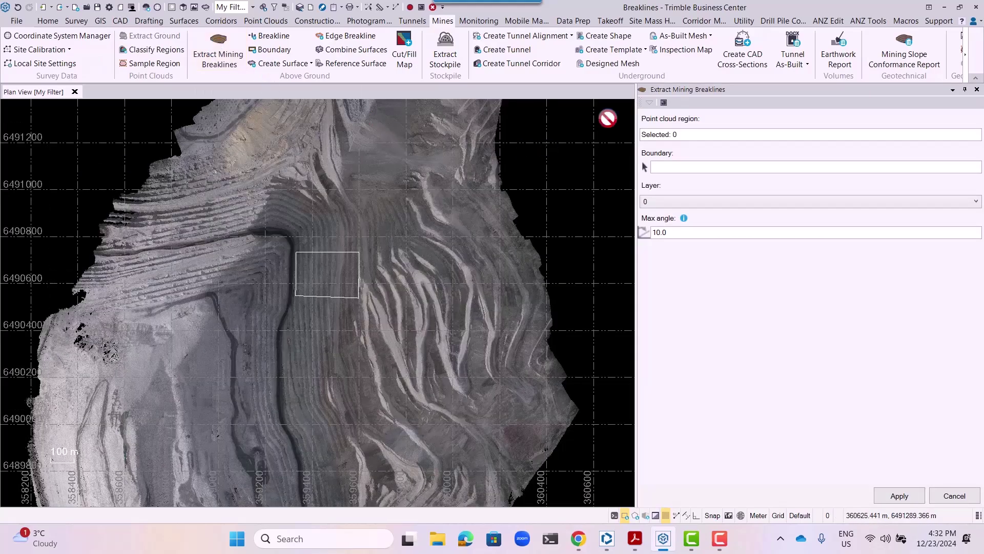
{"action": "left_click", "coordinate": [692, 134]}
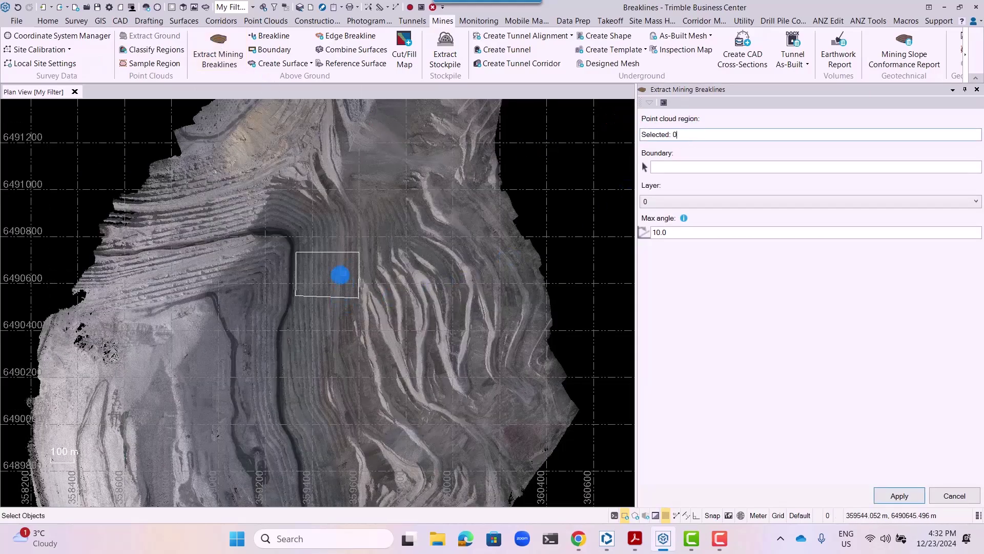
{"action": "left_click", "coordinate": [339, 276]}
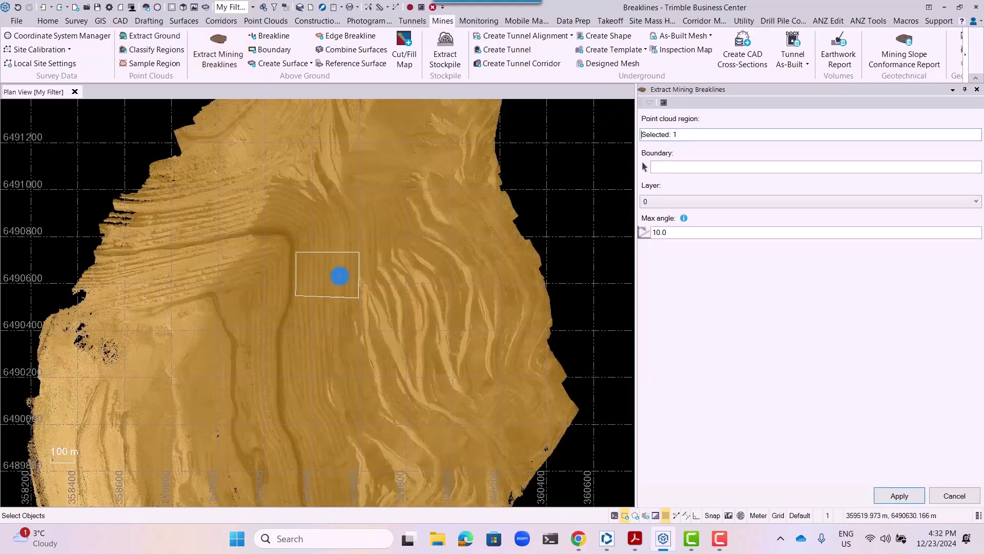
{"action": "left_click", "coordinate": [655, 167]}
{"action": "scroll", "coordinate": [314, 306], "scroll_direction": "up", "scroll_amount": 3}
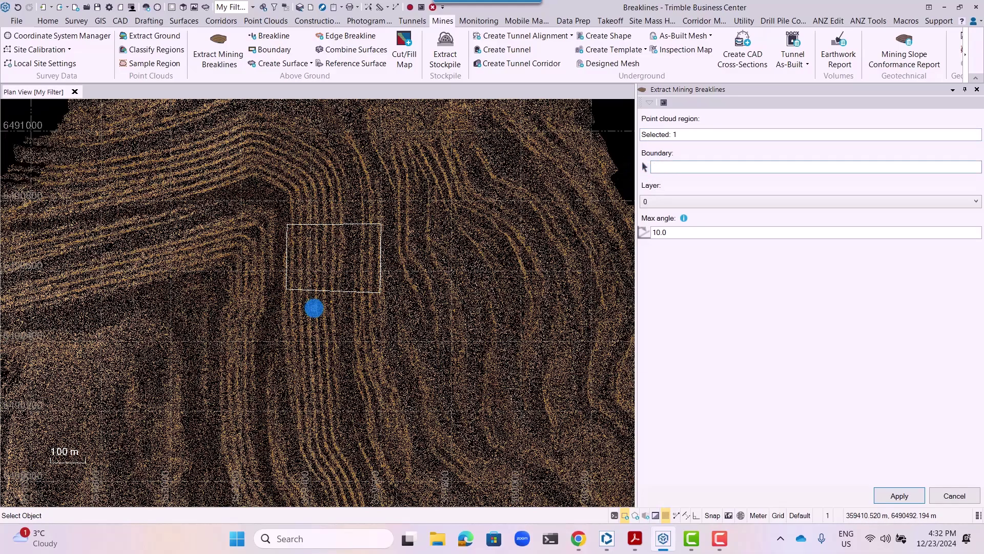
{"action": "left_click", "coordinate": [321, 285]}
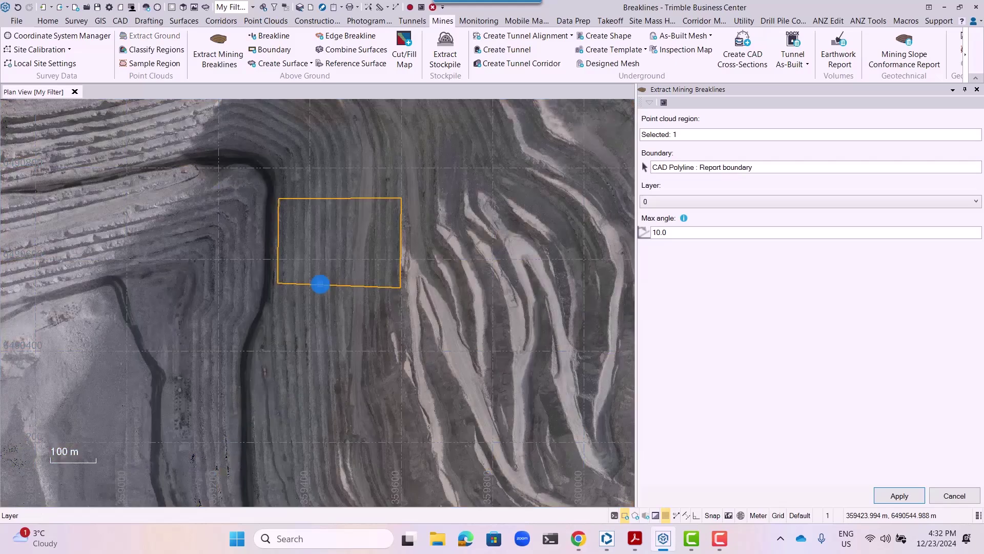
Assign the Report boundary layer, set the max angle to 47.6 by picking across the boundary, and extract the breaklines.
{"action": "left_click", "coordinate": [649, 219]}
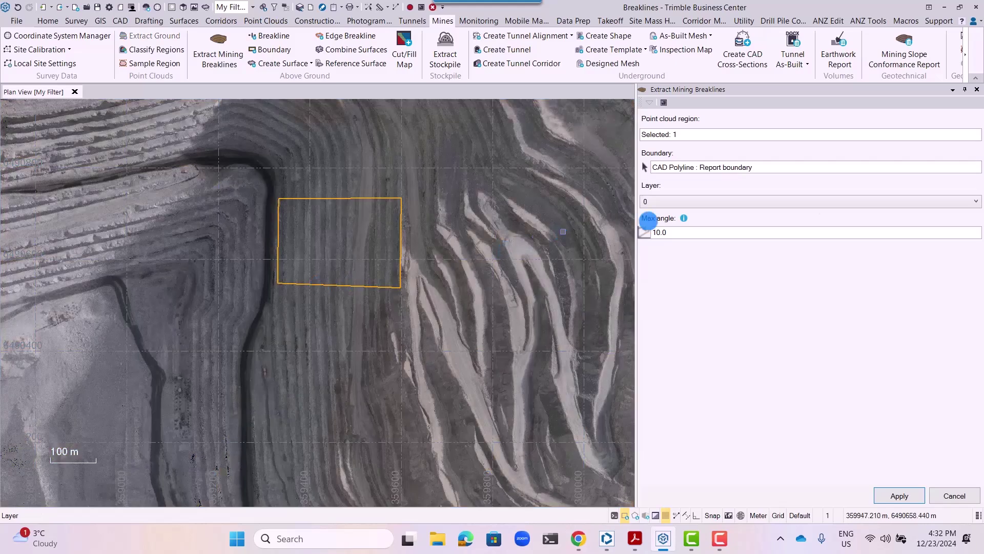
{"action": "left_click", "coordinate": [977, 201]}
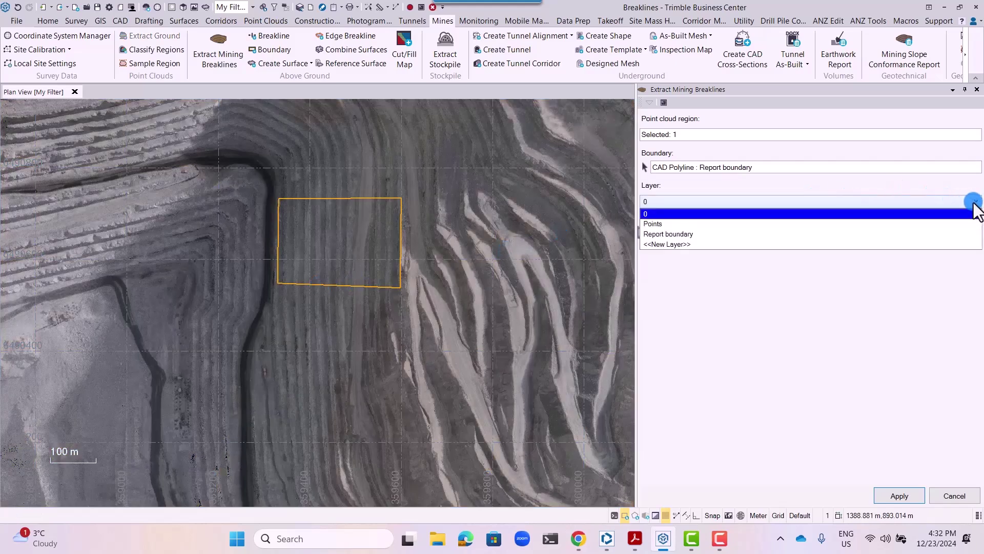
{"action": "left_click", "coordinate": [681, 234]}
{"action": "scroll", "coordinate": [255, 223], "scroll_direction": "up", "scroll_amount": 2}
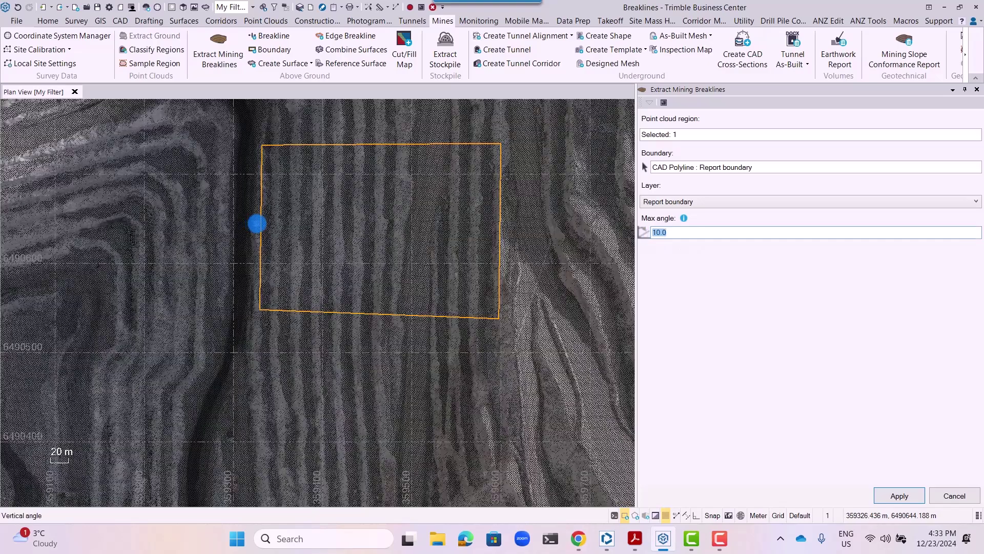
{"action": "left_click", "coordinate": [257, 224]}
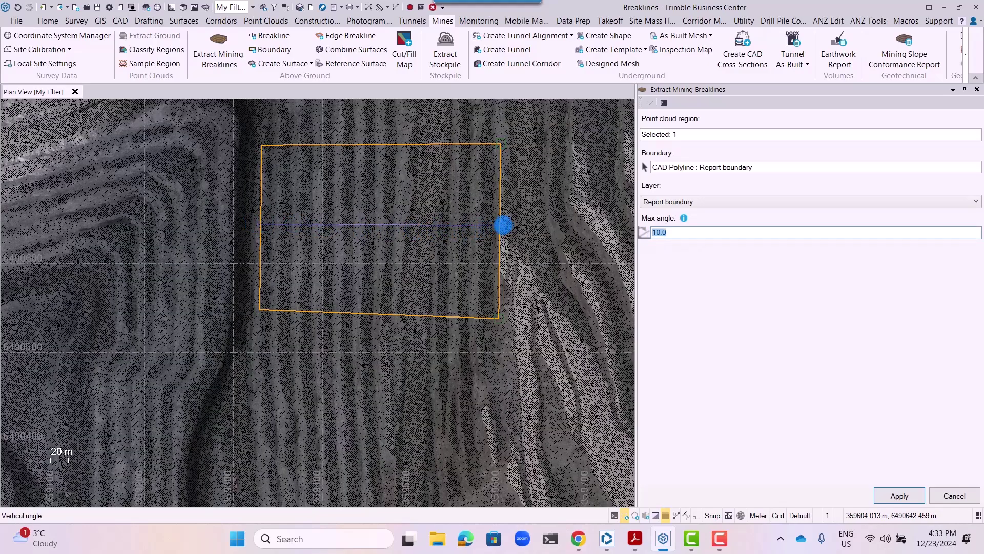
{"action": "left_click", "coordinate": [503, 225]}
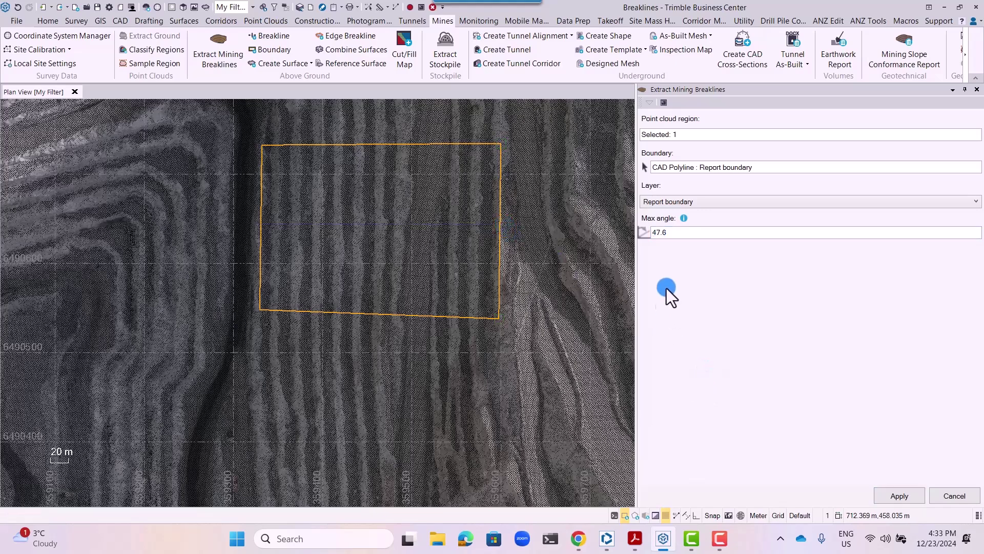
{"action": "left_click", "coordinate": [903, 497]}
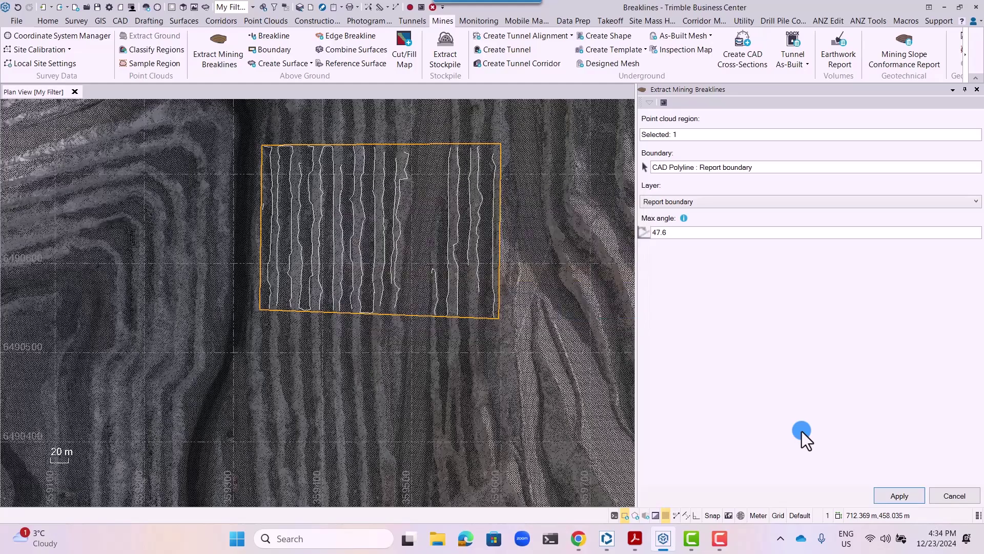
{"action": "left_click", "coordinate": [977, 89]}
Start a new surface named Breakline surface and classify it as As-built.
{"action": "scroll", "coordinate": [957, 104], "scroll_direction": "up", "scroll_amount": 2}
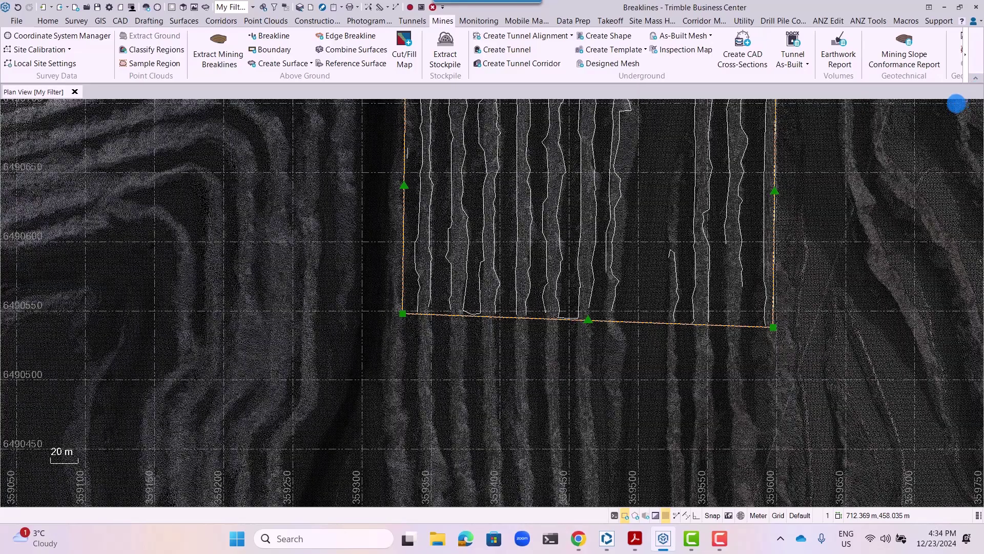
{"action": "scroll", "coordinate": [605, 277], "scroll_direction": "down", "scroll_amount": 2}
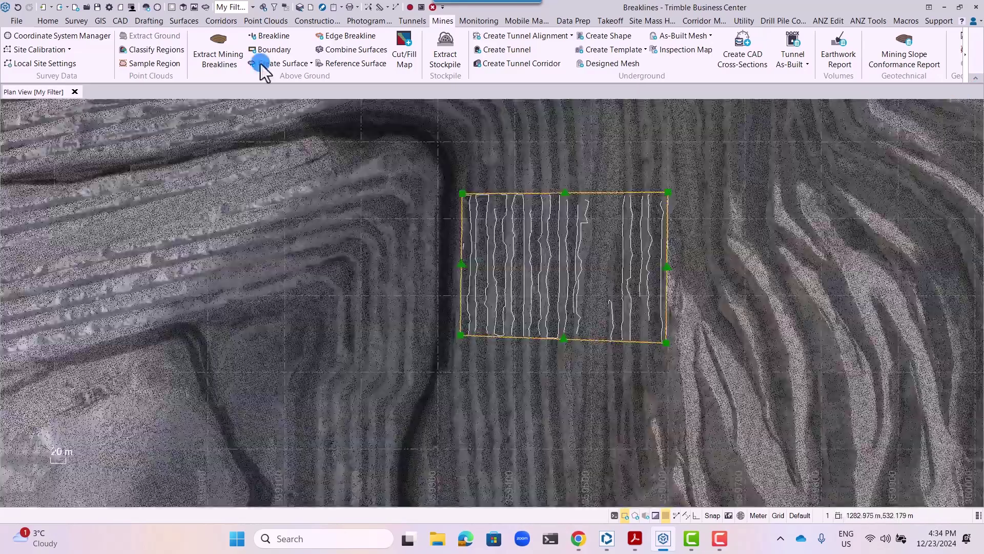
{"action": "left_click", "coordinate": [260, 64]}
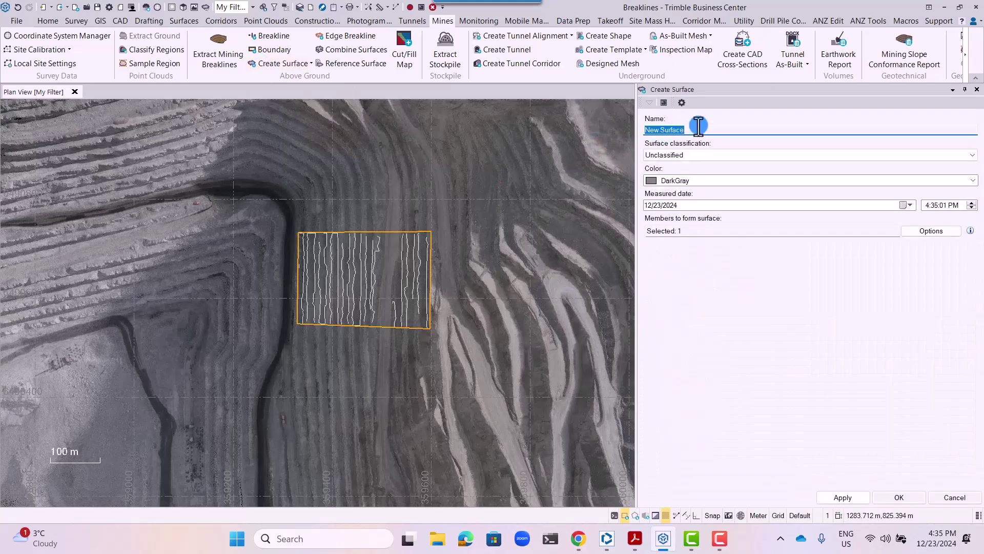
{"action": "type", "text": "Breakline surface"}
{"action": "left_click", "coordinate": [758, 154]}
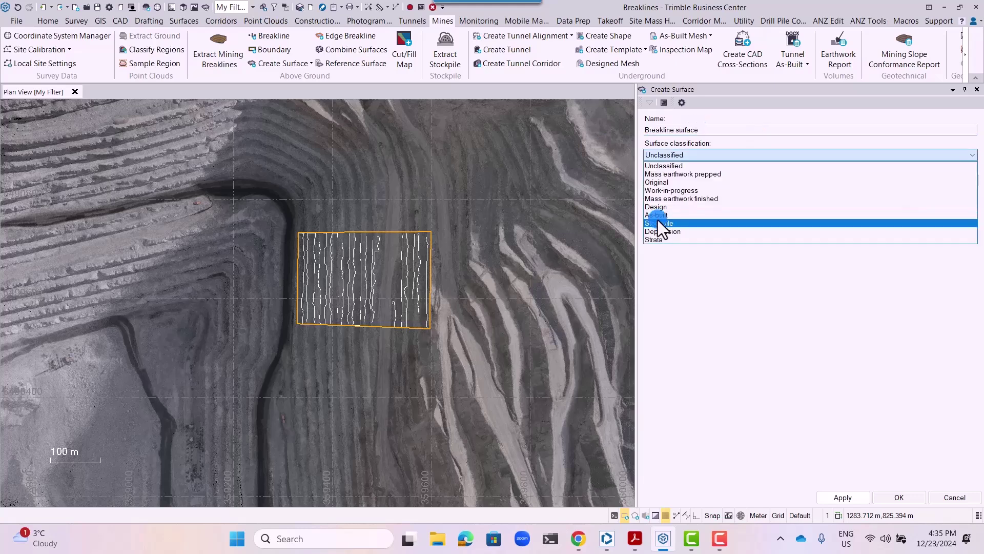
{"action": "left_click", "coordinate": [664, 214]}
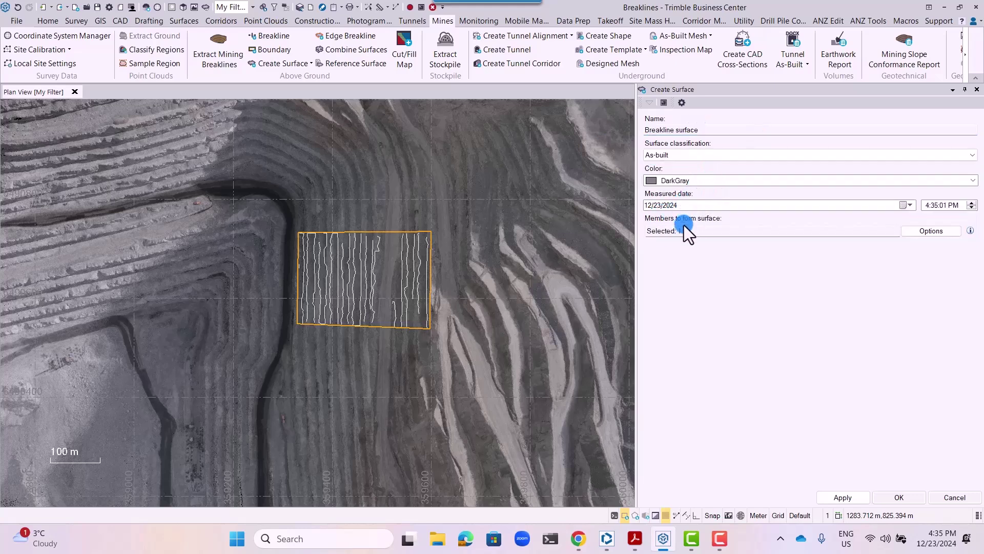
Select the extracted breaklines and the boundary polyline as surface members and create the surface.
{"action": "left_click", "coordinate": [684, 229]}
{"action": "left_click_drag", "start_coordinate": [437, 335], "coordinate": [291, 218]}
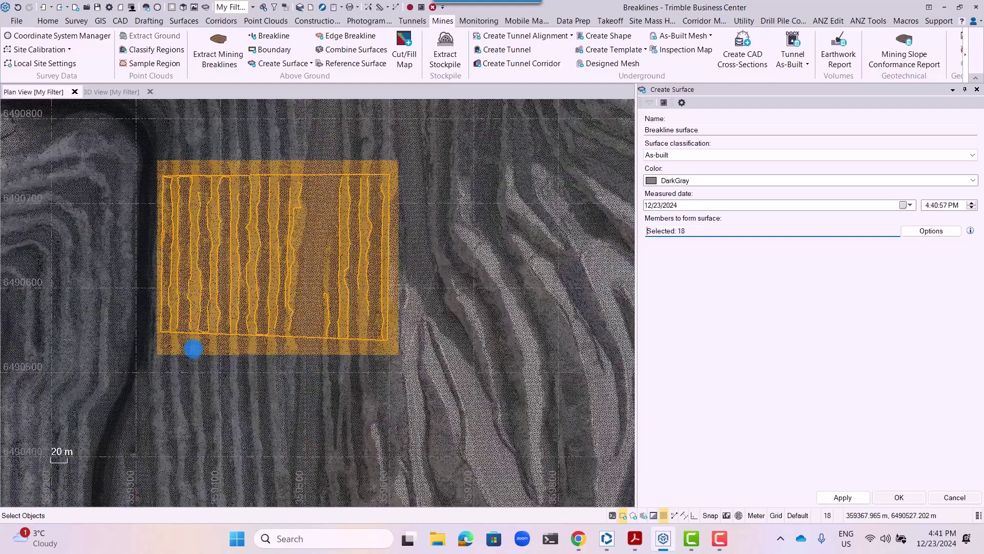
{"action": "left_click", "coordinate": [193, 349], "text": "ctrl"}
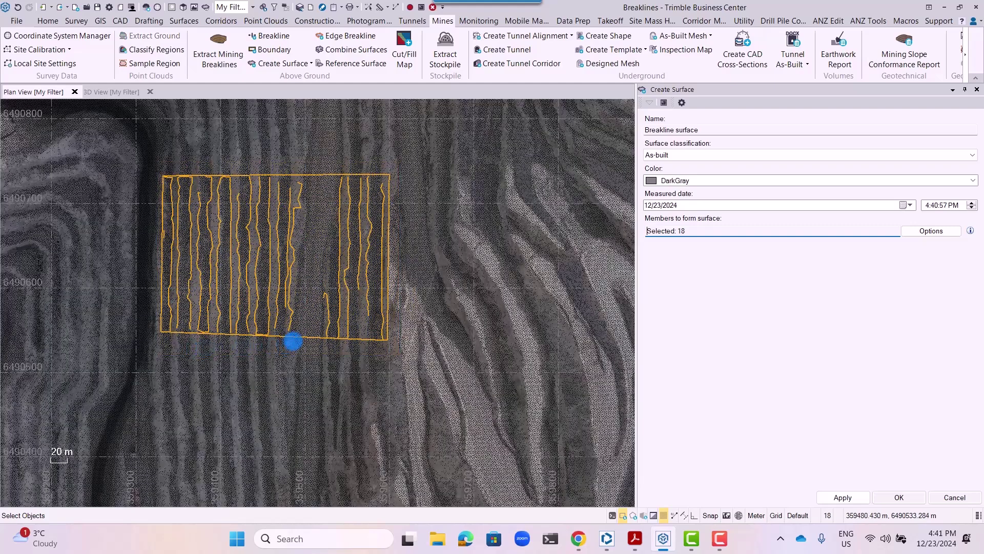
{"action": "left_click", "coordinate": [823, 496]}
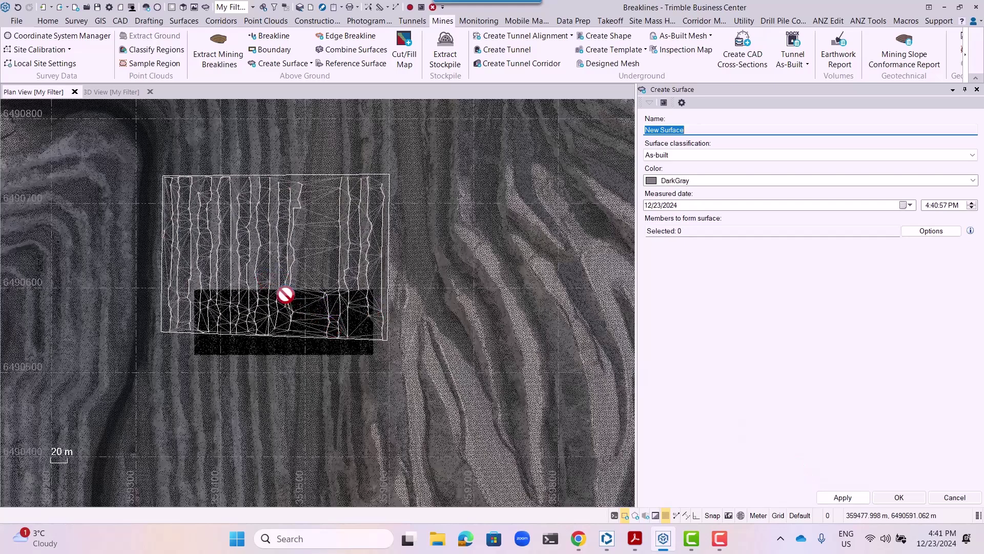
{"action": "scroll", "coordinate": [332, 272], "scroll_direction": "down", "scroll_amount": 1}
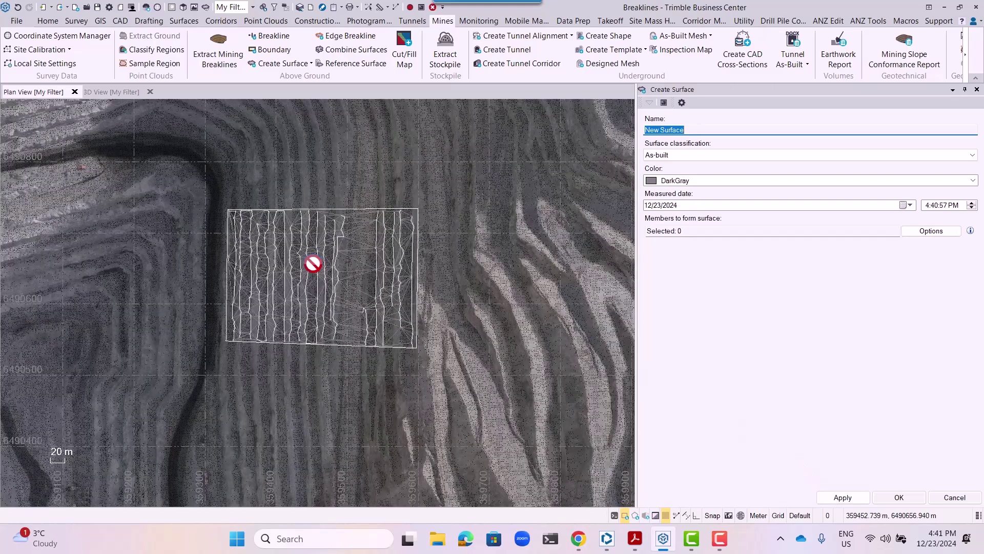
{"action": "scroll", "coordinate": [314, 263], "scroll_direction": "up", "scroll_amount": 2}
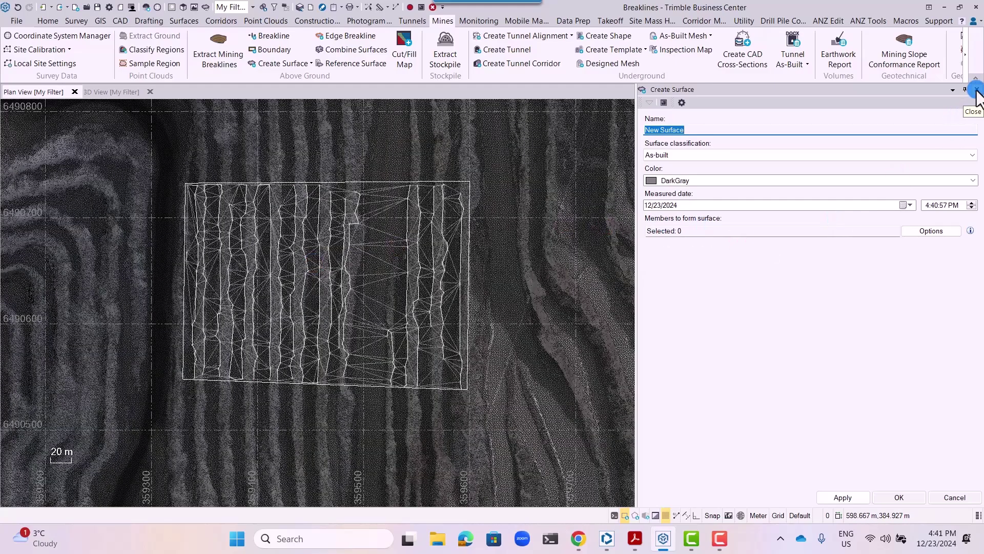
{"action": "left_click", "coordinate": [977, 89]}
Start a new CAD polyline and name it "Cross section path".
{"action": "scroll", "coordinate": [470, 277], "scroll_direction": "down", "scroll_amount": 2}
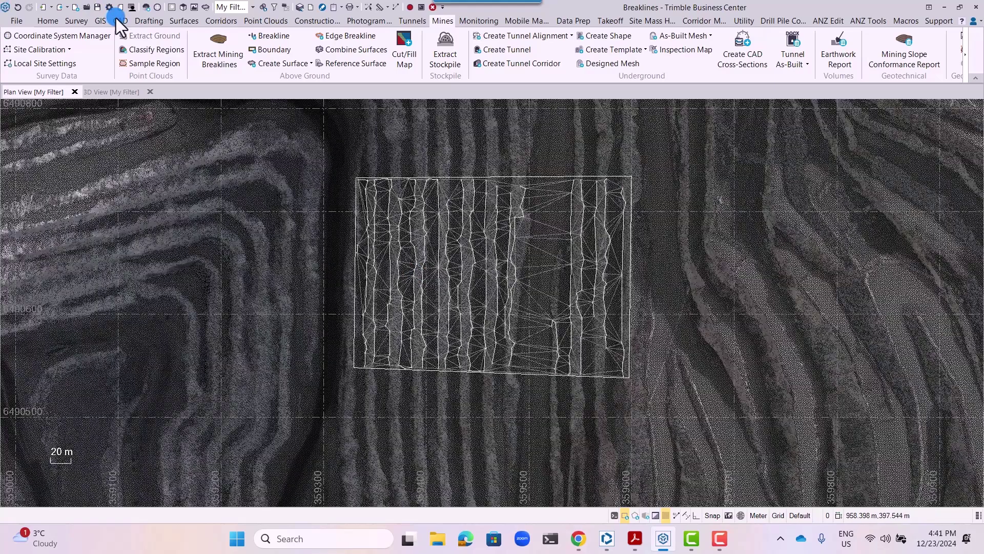
{"action": "left_click", "coordinate": [120, 21]}
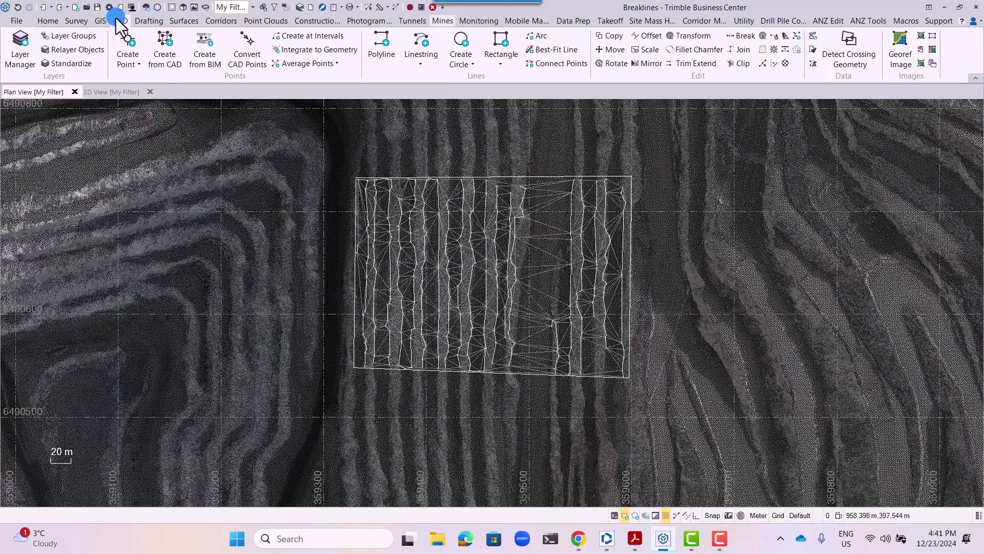
{"action": "left_click", "coordinate": [384, 37]}
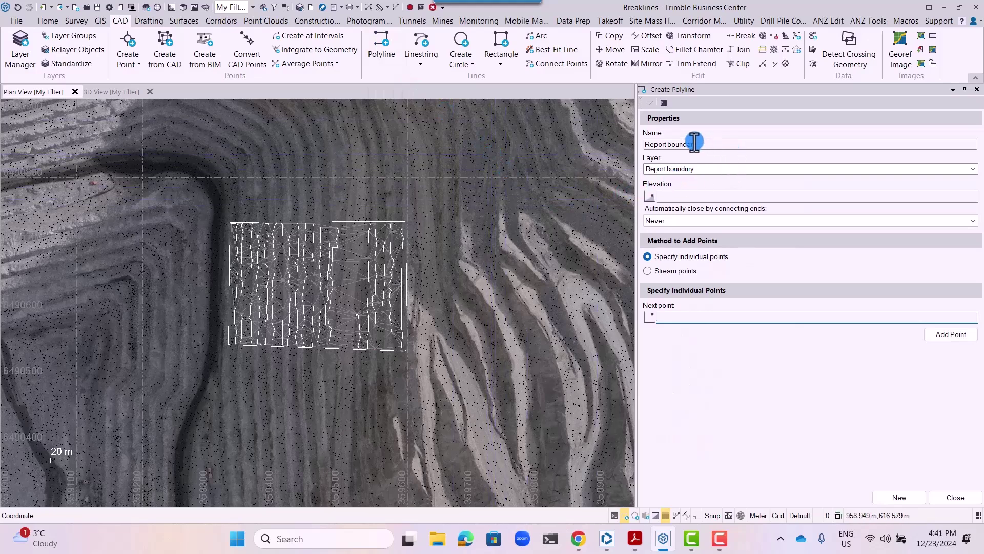
{"action": "left_click_drag", "start_coordinate": [711, 145], "coordinate": [628, 145]}
{"action": "type", "text": "Cross section path"}
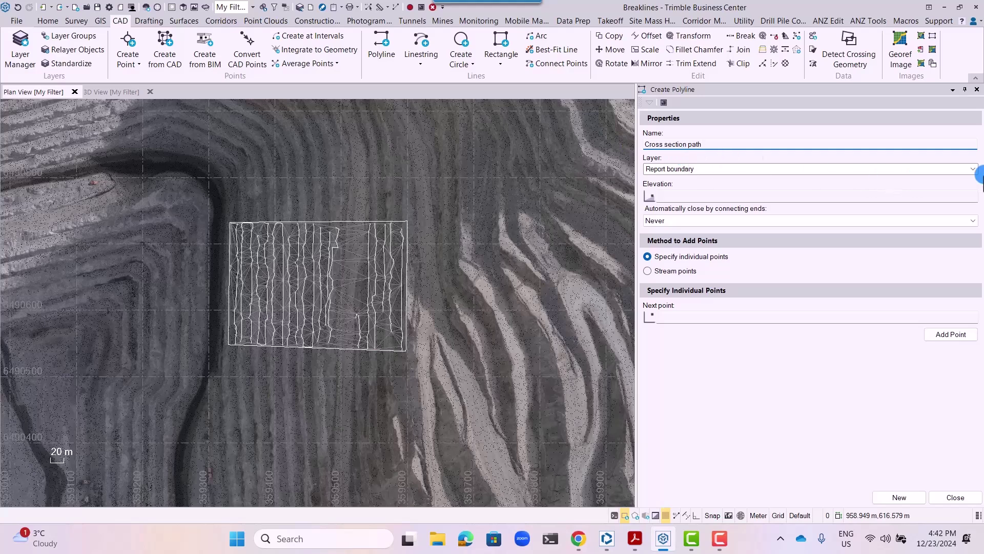
Create a new layer named "Cross section path" for the polyline.
{"action": "left_click", "coordinate": [973, 169]}
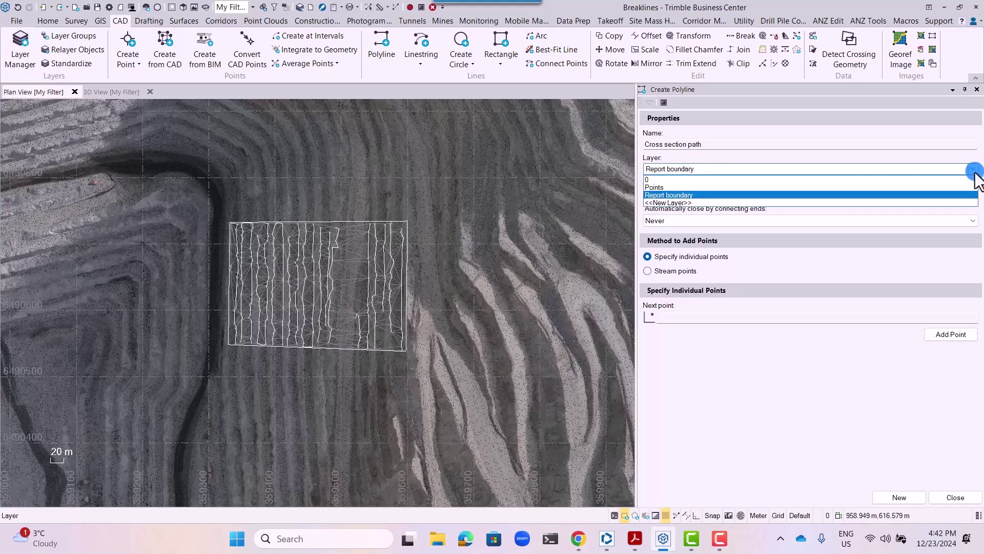
{"action": "left_click", "coordinate": [682, 203]}
{"action": "type", "text": "Cross section path"}
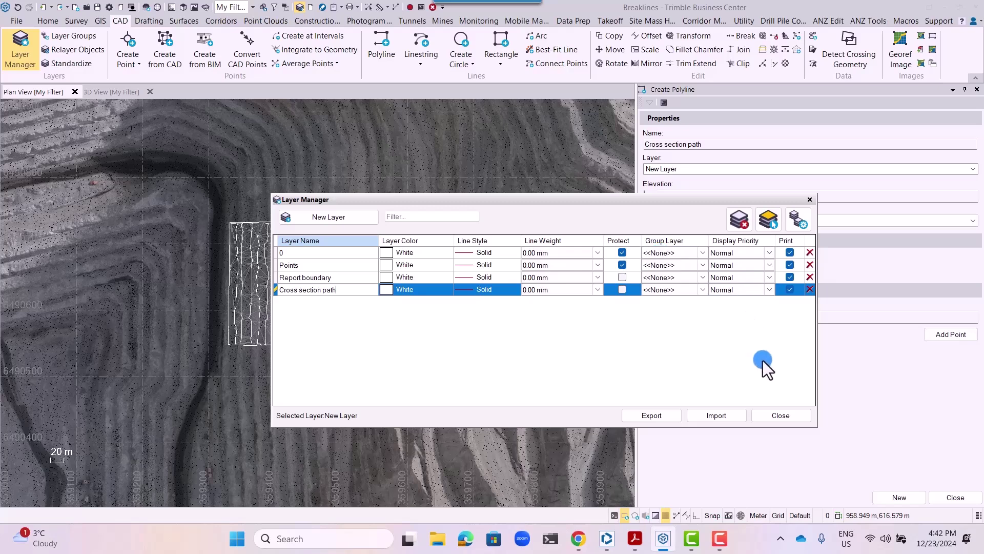
{"action": "left_click", "coordinate": [780, 414]}
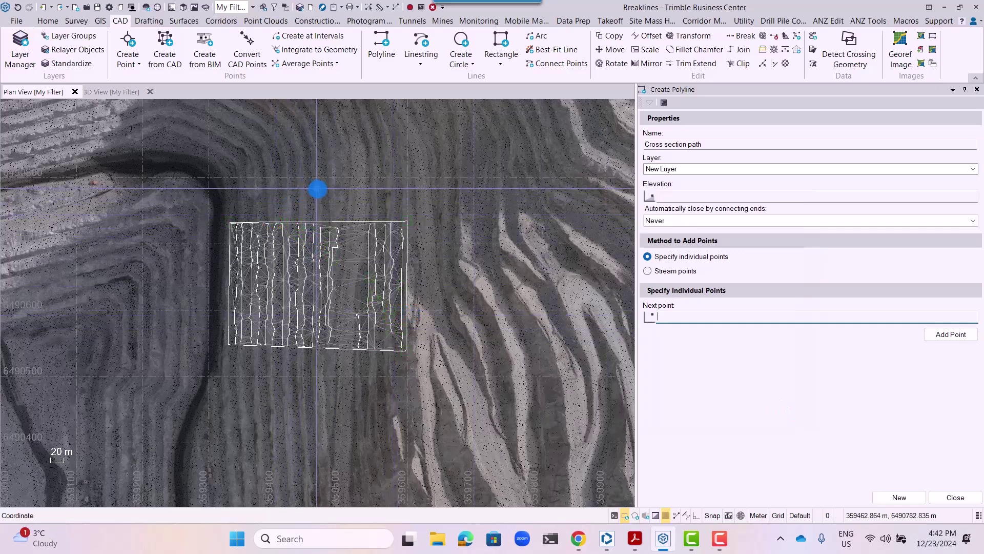
Draw the path as one straight north-south segment about 309 m long through the middle of the report boundary, extending beyond both ends.
{"action": "left_click", "coordinate": [317, 189]}
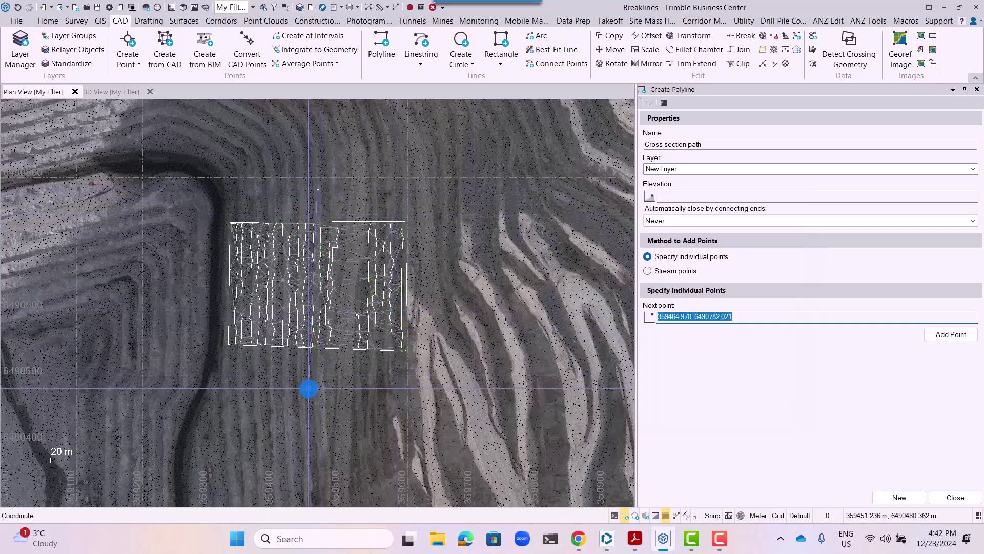
{"action": "left_click", "coordinate": [311, 393]}
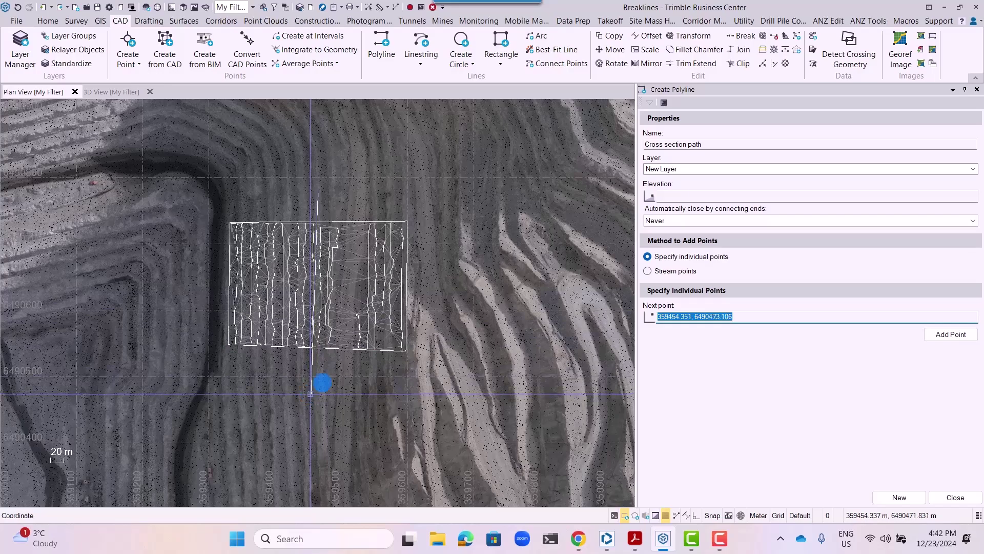
{"action": "key", "text": "Escape"}
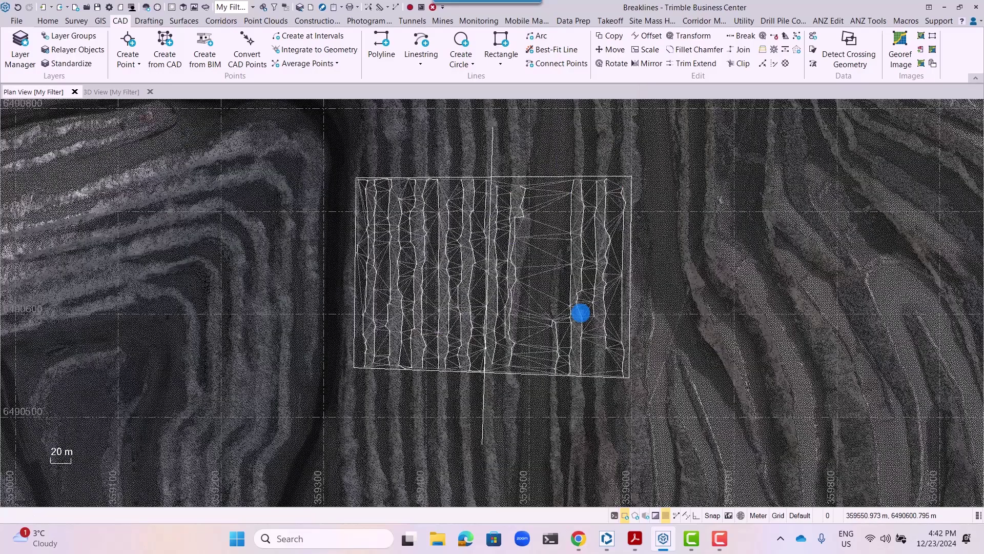
Start a Mining Slope Conformance Report and pick the Report boundary polyline as its boundary.
{"action": "left_click", "coordinate": [439, 21]}
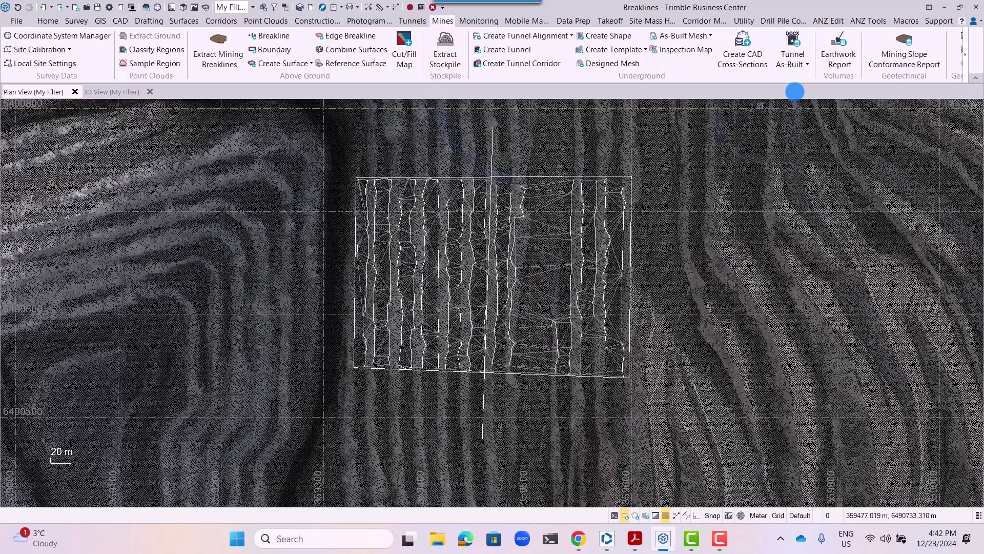
{"action": "left_click", "coordinate": [894, 40]}
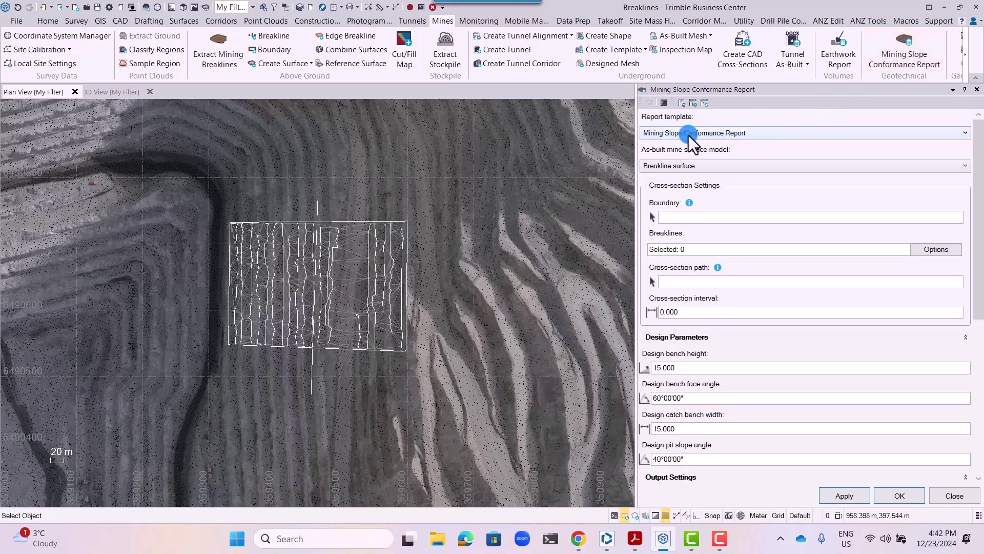
{"action": "left_click", "coordinate": [653, 216]}
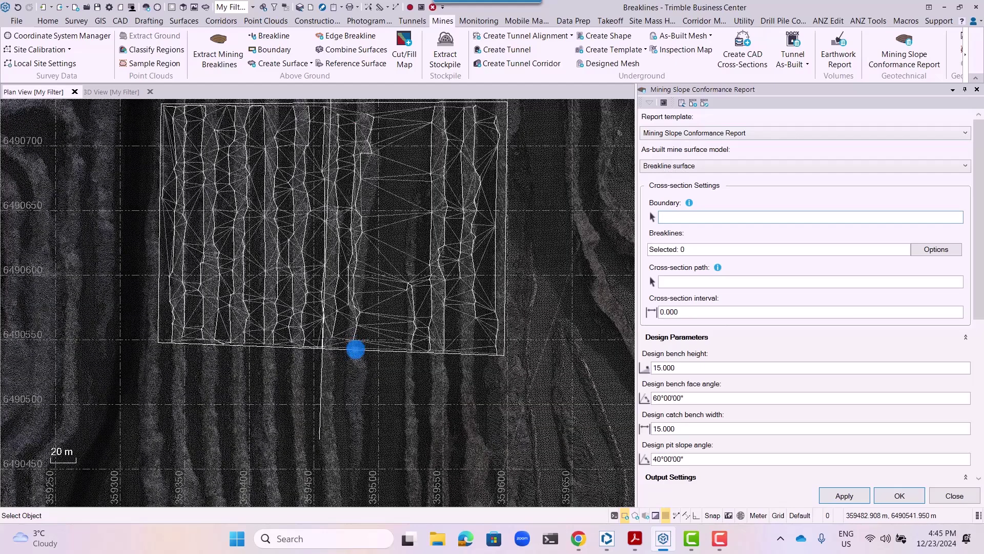
{"action": "left_click", "coordinate": [355, 349]}
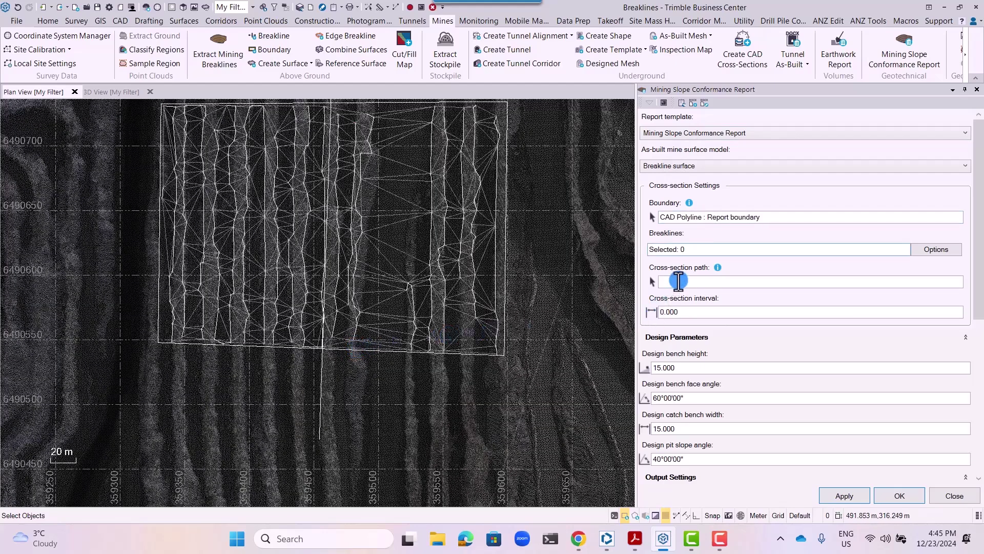
Select all extracted breaklines inside the report boundary as the report's breaklines.
{"action": "left_click", "coordinate": [679, 251]}
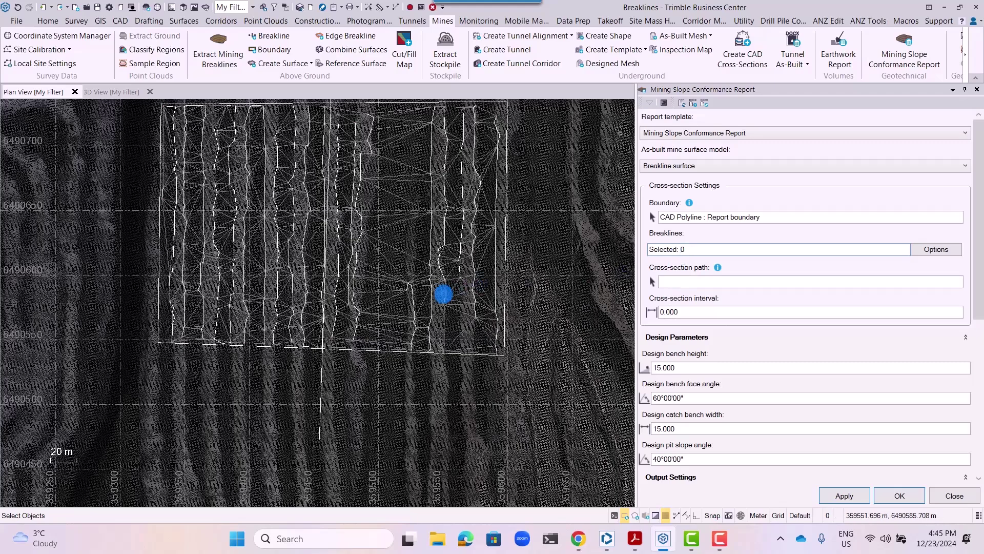
{"action": "scroll", "coordinate": [408, 331], "scroll_direction": "down", "scroll_amount": 1}
{"action": "scroll", "coordinate": [407, 331], "scroll_direction": "down", "scroll_amount": 1}
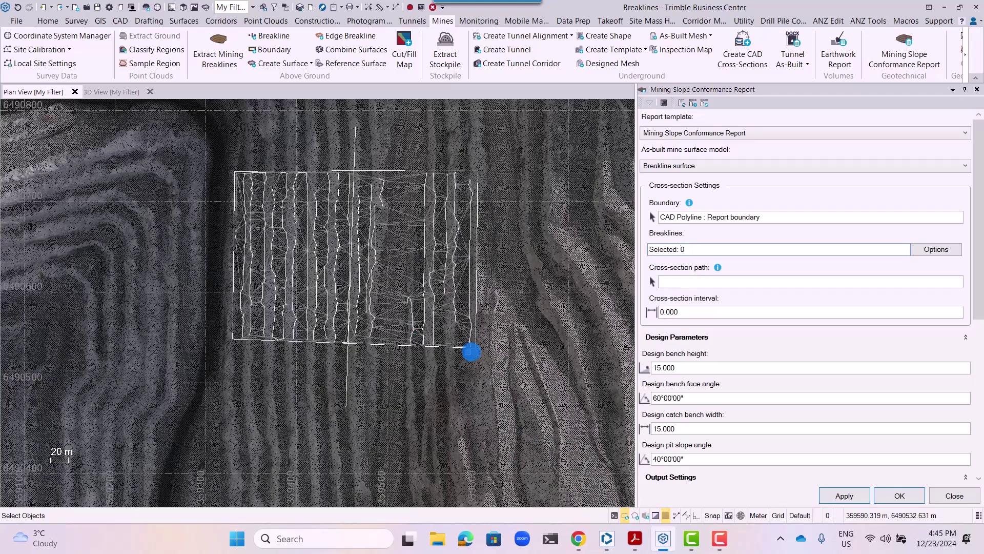
{"action": "left_click_drag", "start_coordinate": [479, 352], "coordinate": [385, 342]}
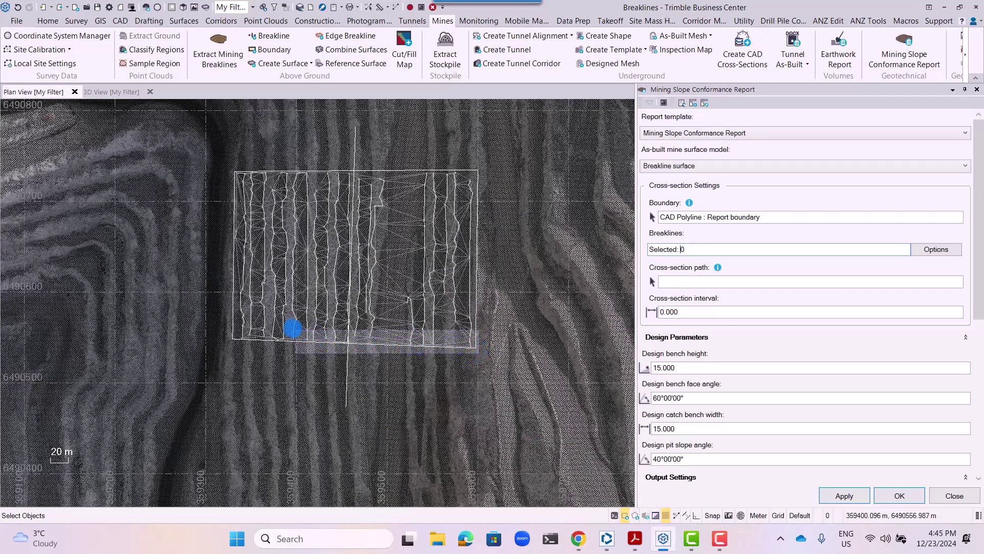
{"action": "left_click_drag", "start_coordinate": [292, 328], "coordinate": [231, 168]}
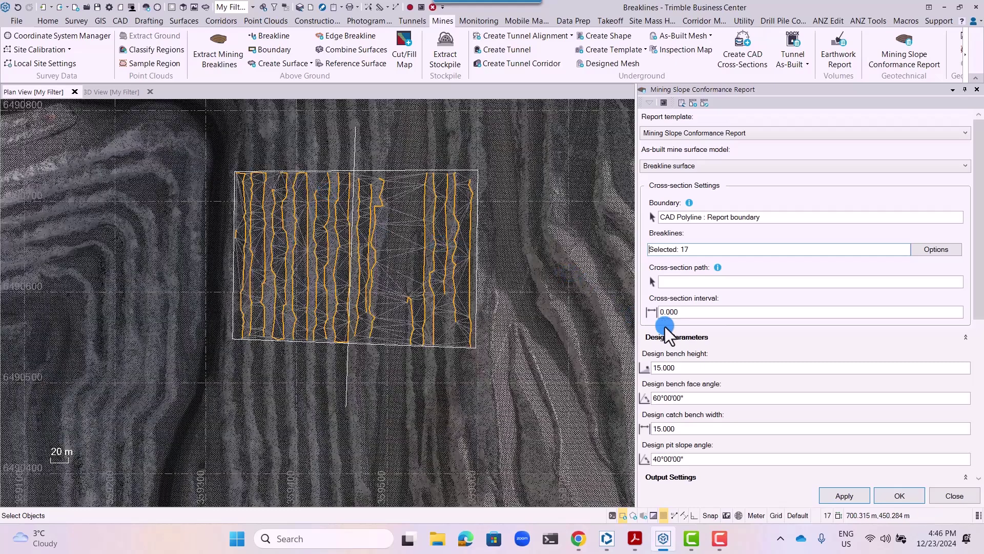
Use the Cross section path polyline as the report's cross-section path and set the cross-section interval to 10 m.
{"action": "left_click", "coordinate": [672, 280]}
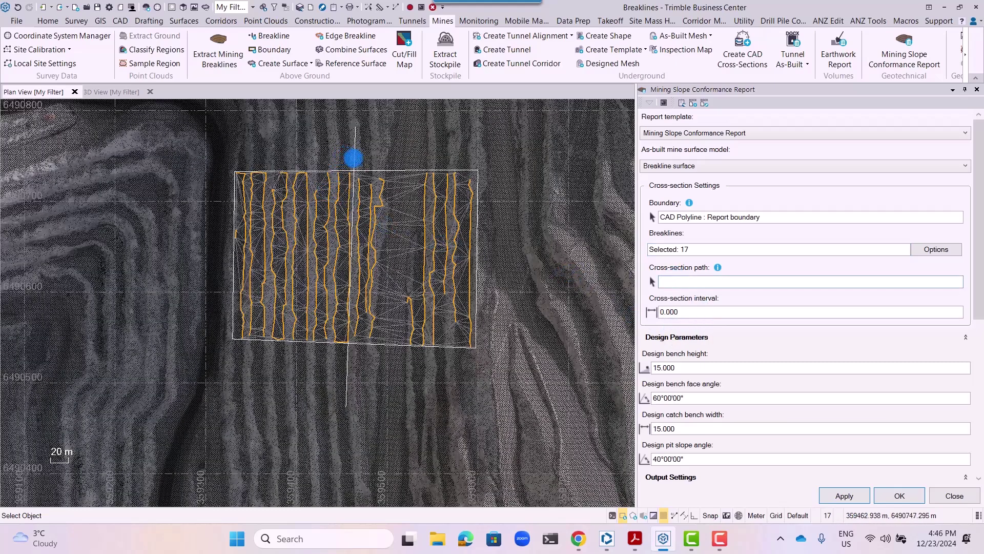
{"action": "left_click", "coordinate": [354, 158]}
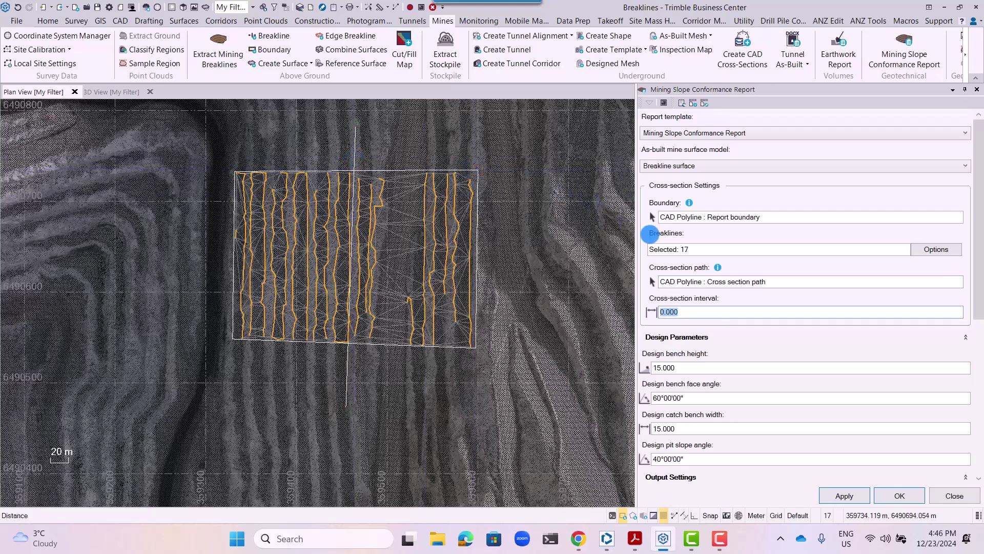
{"action": "type", "text": "10"}
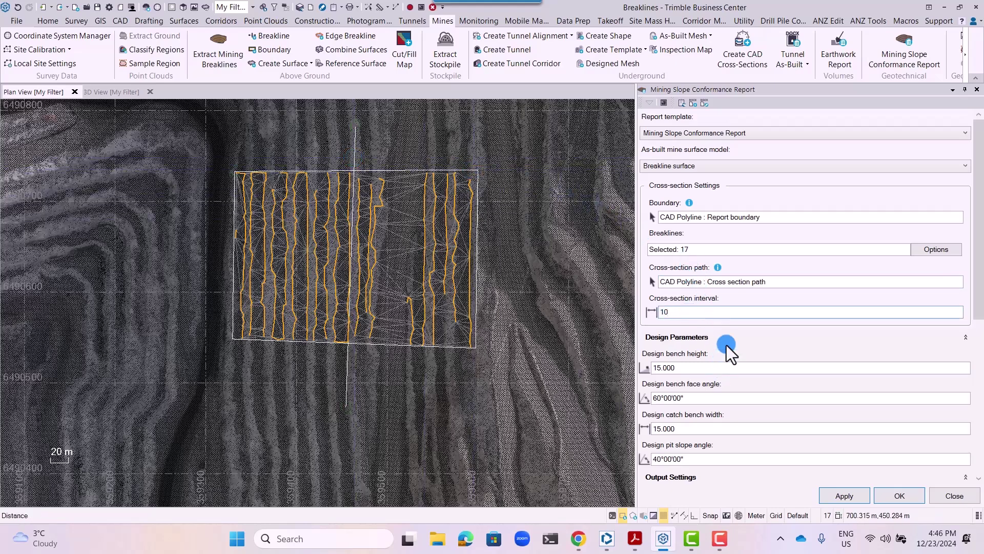
{"action": "scroll", "coordinate": [737, 328], "scroll_direction": "down", "scroll_amount": 3}
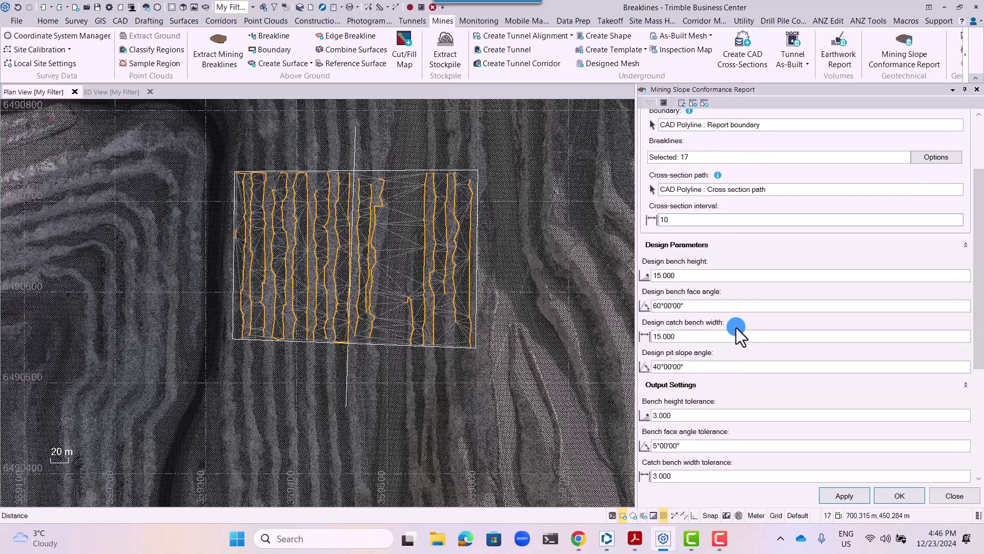
{"action": "scroll", "coordinate": [737, 324], "scroll_direction": "down", "scroll_amount": 1}
{"action": "key", "text": "Tab"}
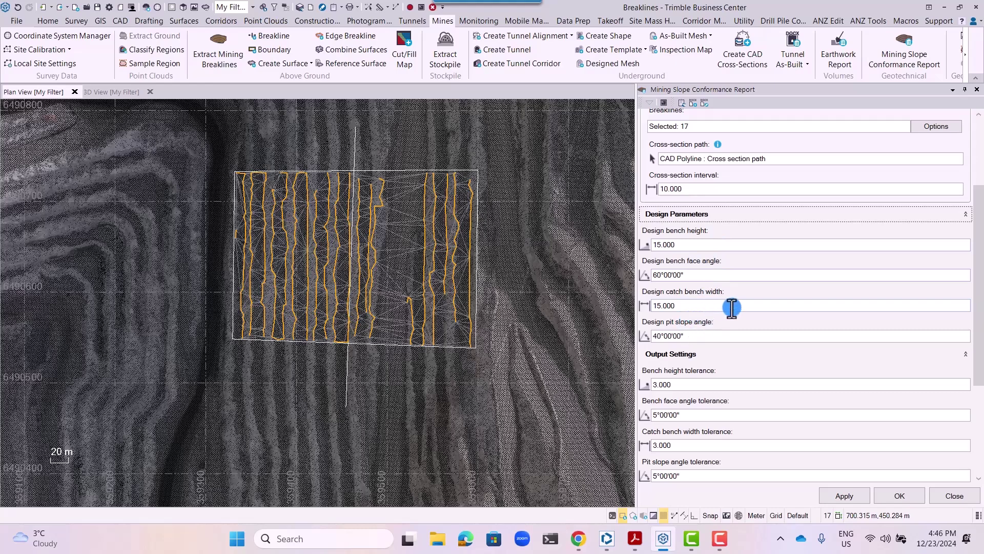
Set the tolerances to 10 m bench height, 20° bench face angle, 15 m catch bench width and 20° pit slope angle, and generate the report.
{"action": "scroll", "coordinate": [730, 334], "scroll_direction": "down", "scroll_amount": 2}
{"action": "left_click", "coordinate": [649, 266]}
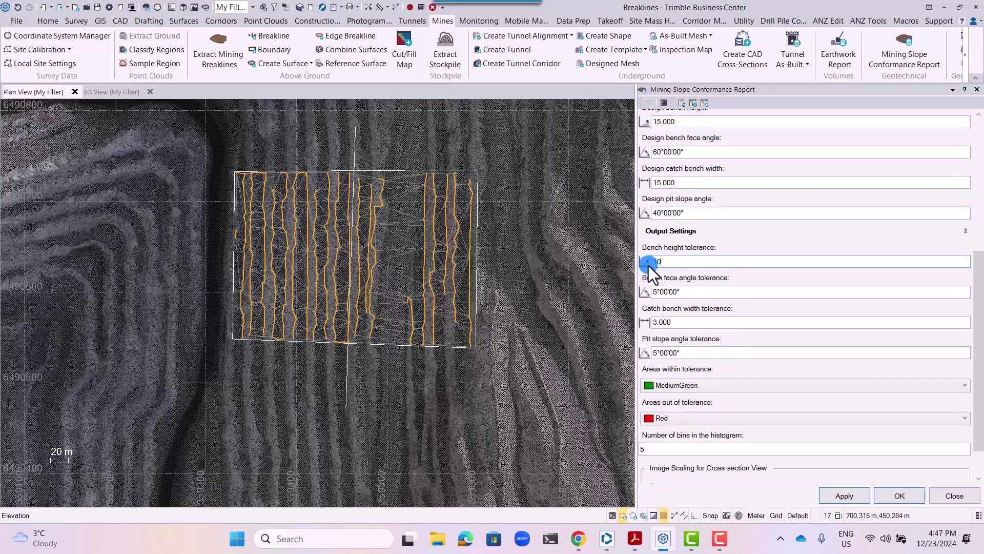
{"action": "type", "text": "10"}
{"action": "key", "text": "Tab"}
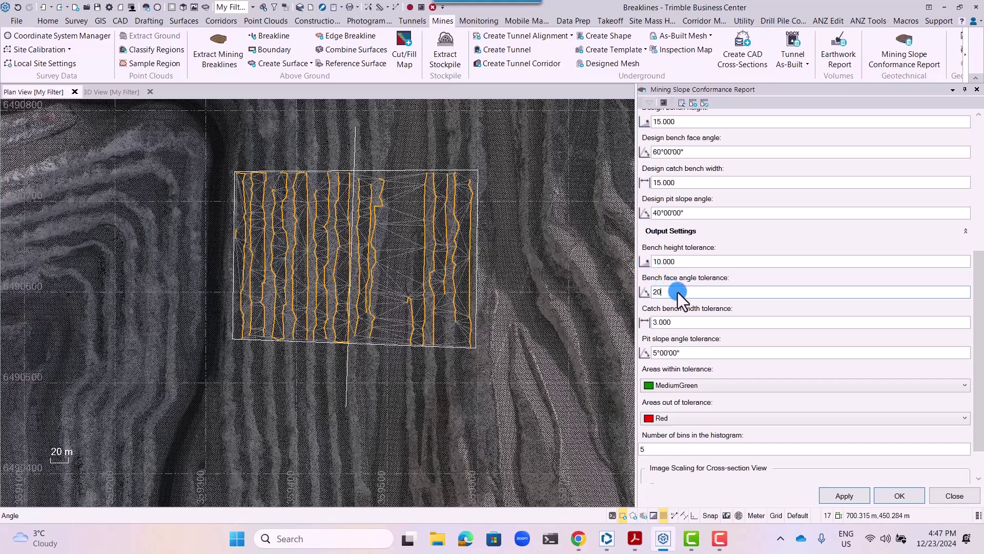
{"action": "key", "text": "Tab"}
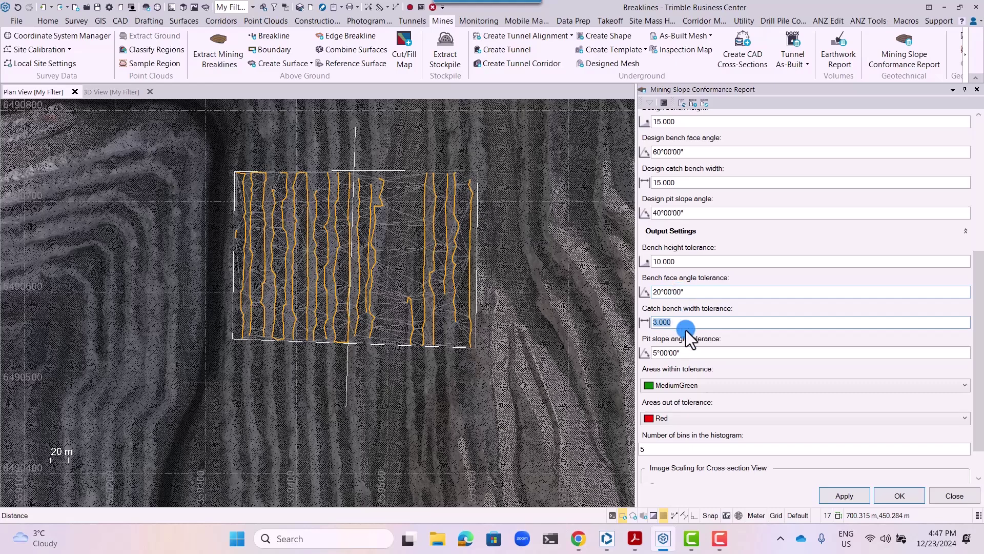
{"action": "type", "text": "15"}
{"action": "key", "text": "Tab"}
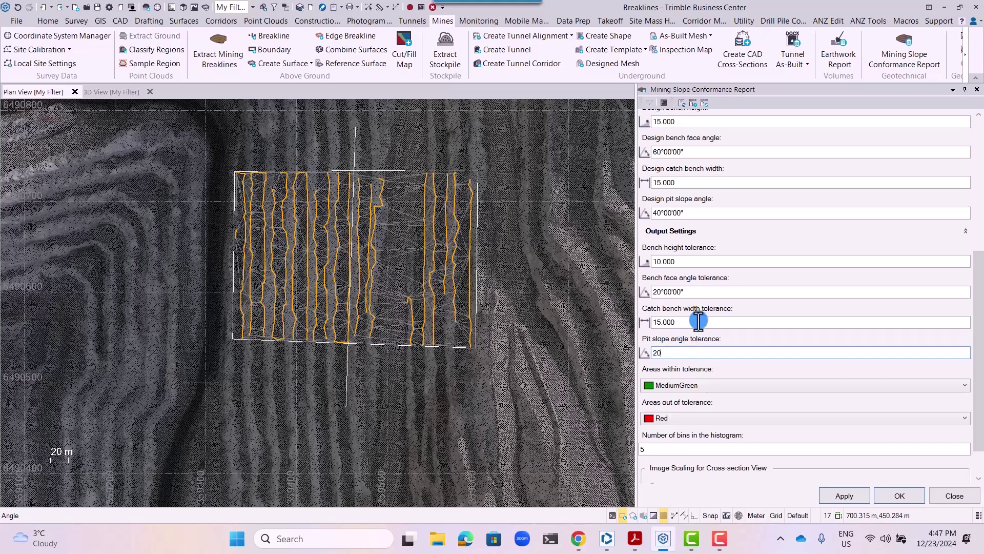
{"action": "scroll", "coordinate": [714, 320], "scroll_direction": "down", "scroll_amount": 2}
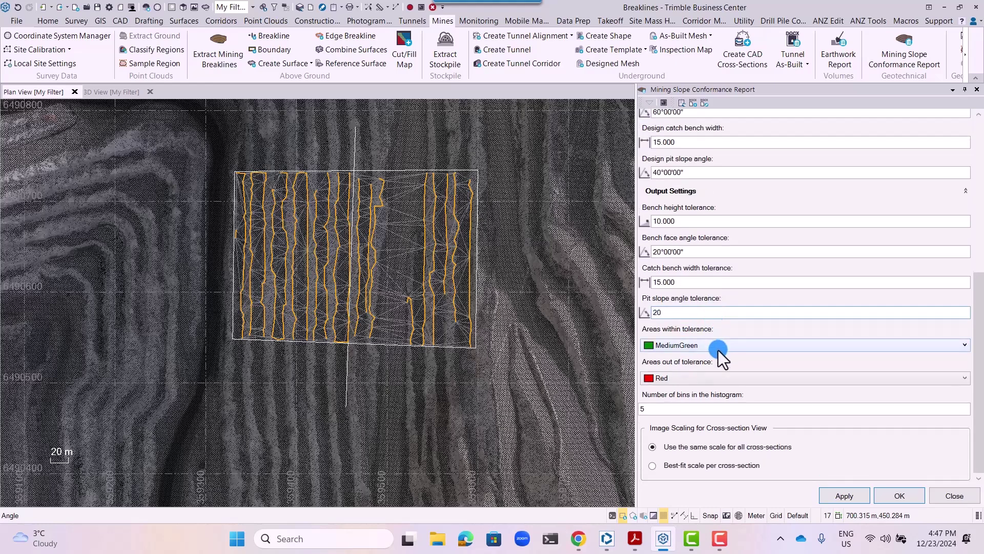
{"action": "left_click", "coordinate": [841, 496]}
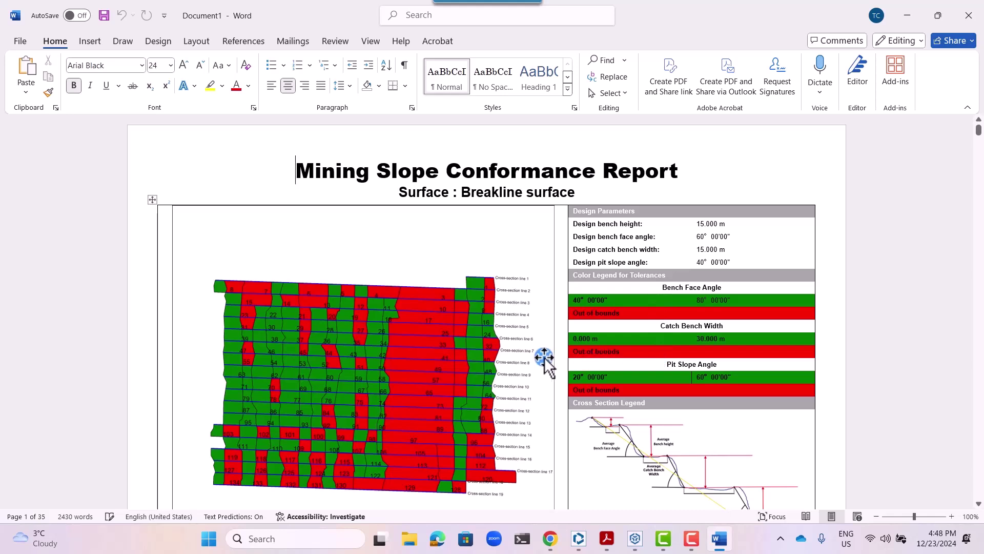
Review the generated conformance report in Word, covering the overview plan, tolerance legend and individual cross-section pages.
{"action": "scroll", "coordinate": [544, 356], "scroll_direction": "down", "scroll_amount": 3}
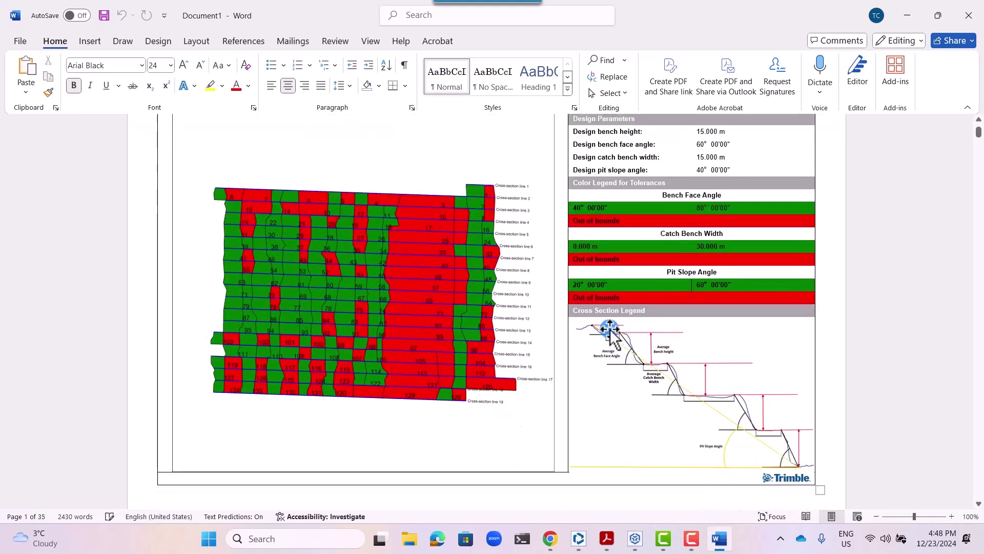
{"action": "left_click_drag", "start_coordinate": [979, 132], "coordinate": [974, 219]}
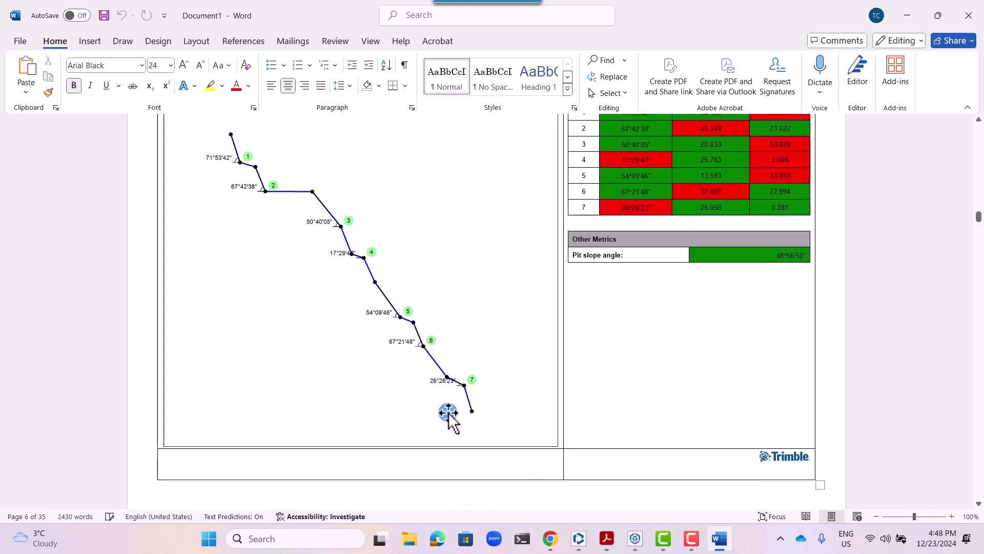
{"action": "left_click_drag", "start_coordinate": [979, 217], "coordinate": [979, 515]}
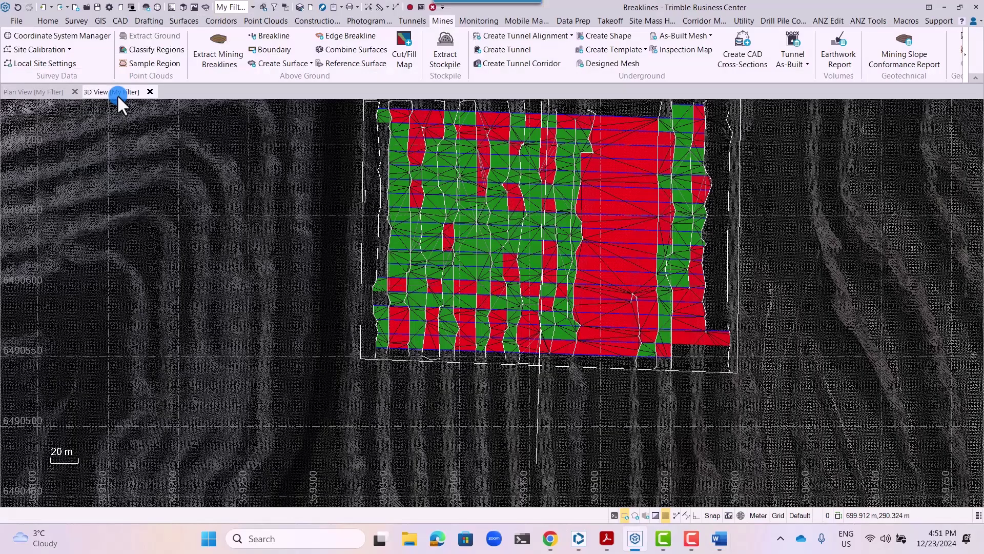
Return to Trimble Business Center and examine the colored slope conformance areas on the pit wall in the 3D view.
{"action": "left_click", "coordinate": [117, 95]}
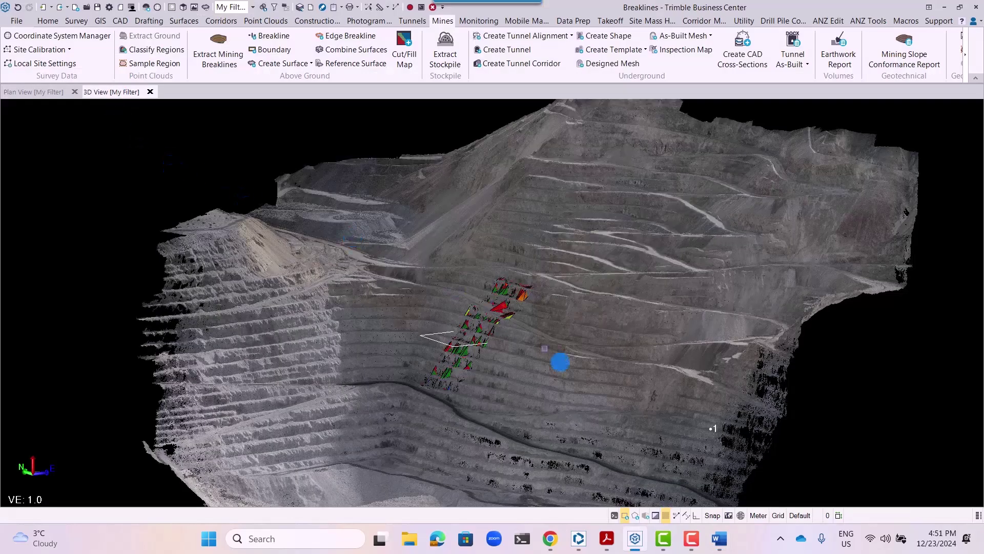
{"action": "scroll", "coordinate": [478, 335], "scroll_direction": "up", "scroll_amount": 5}
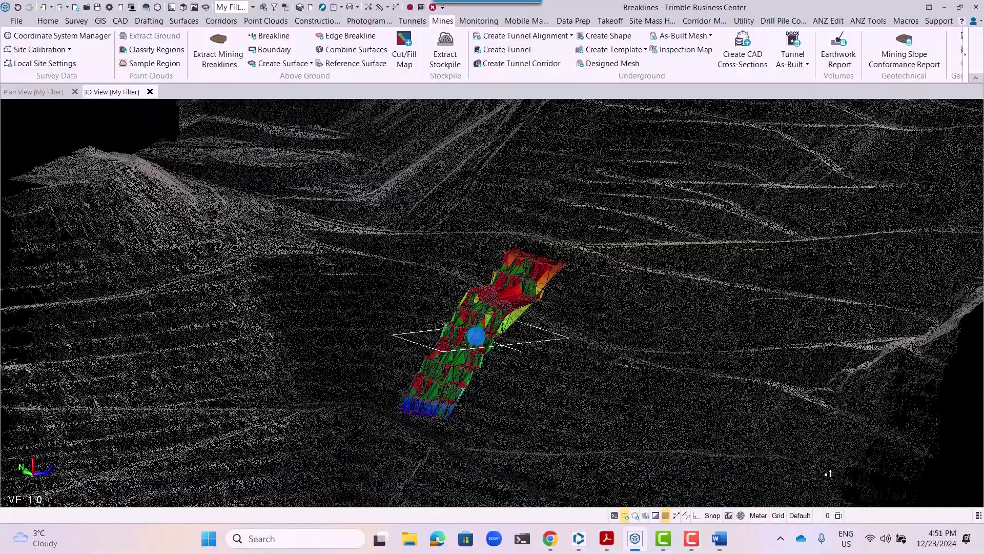
{"action": "scroll", "coordinate": [479, 339], "scroll_direction": "up", "scroll_amount": 5}
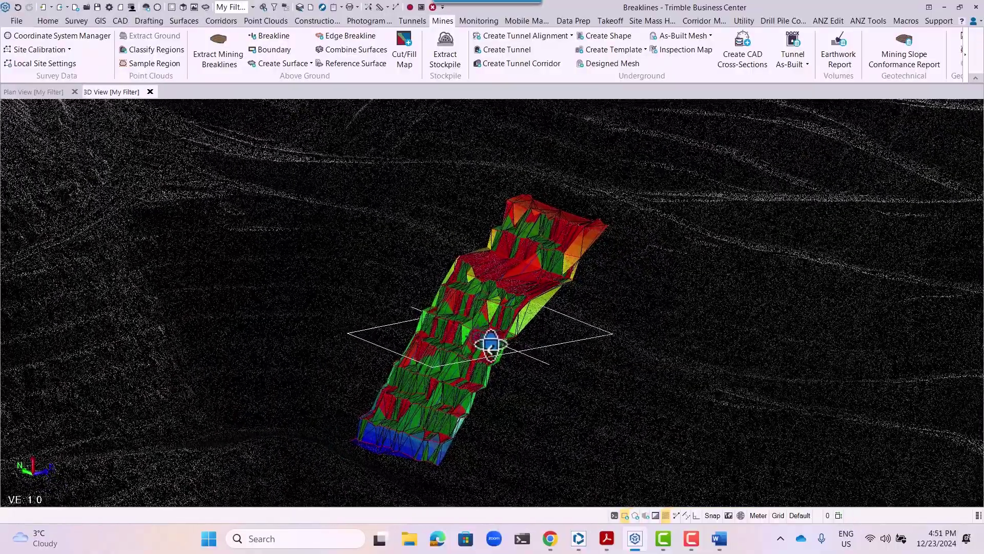
{"action": "middle_click_drag", "start_coordinate": [491, 346], "coordinate": [504, 345]}
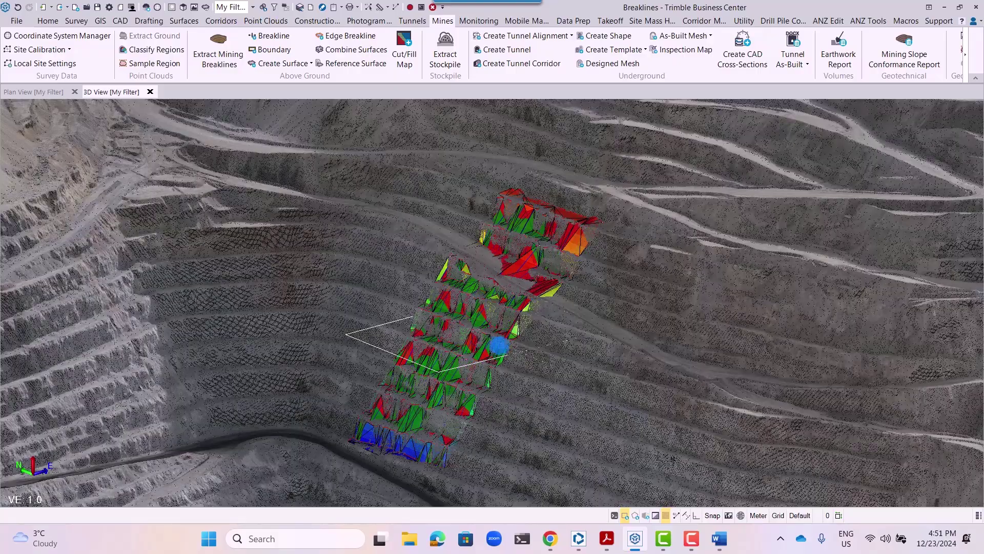